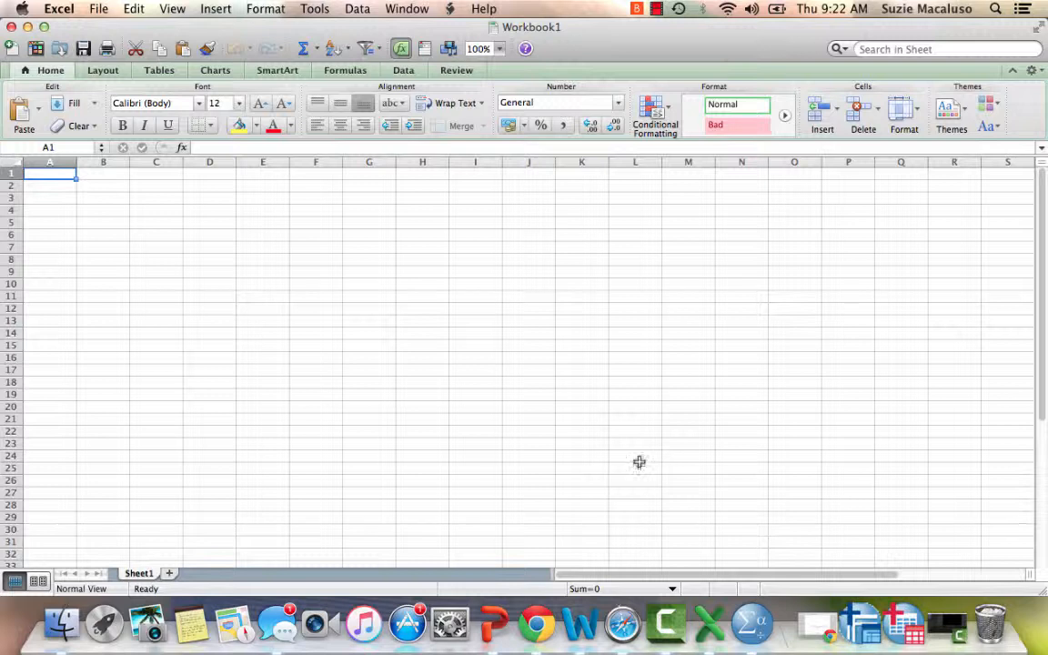
Switch to the SPSS Sample Project PDF in Chrome and read its introduction and Methodology, highlighting "2012 General Social Survey".
click(808, 626)
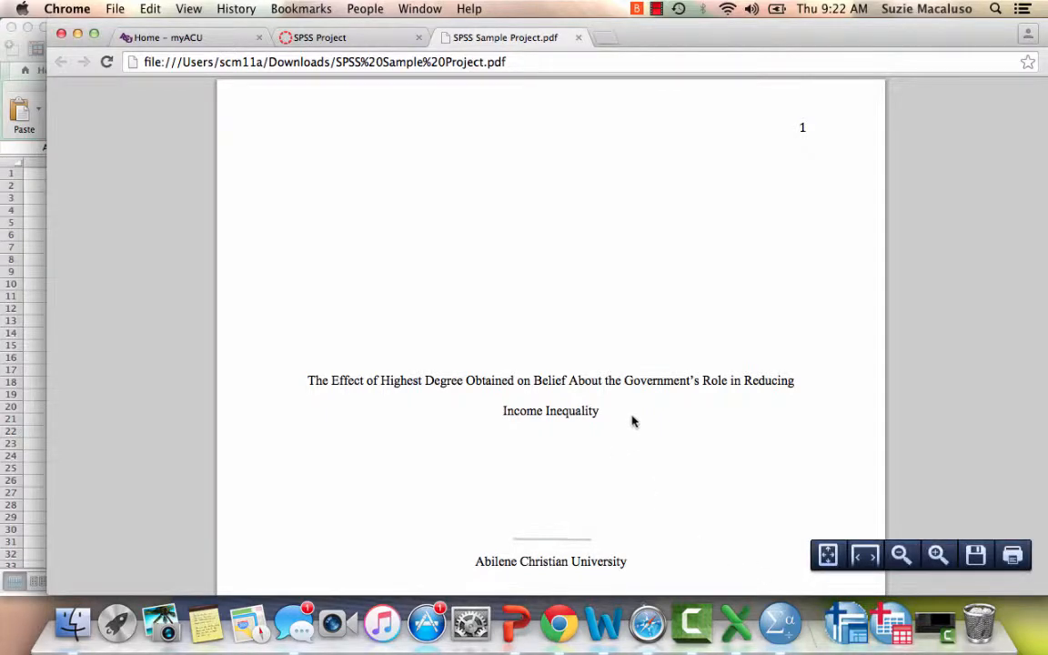
scroll(631, 421, down, 10)
scroll(631, 421, down, 8)
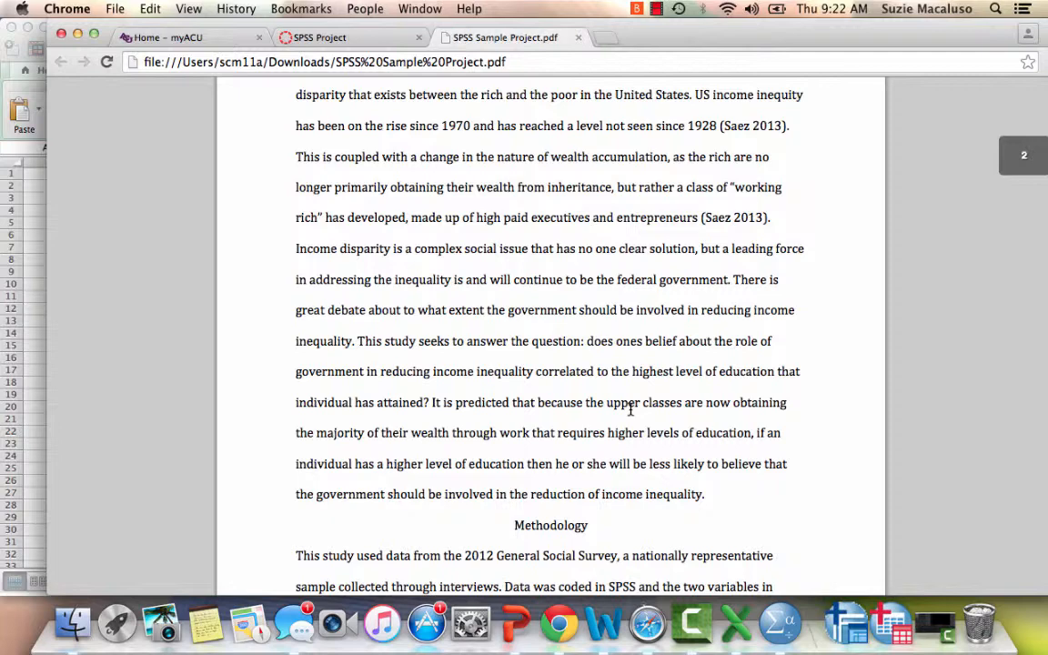
scroll(630, 409, up, 1)
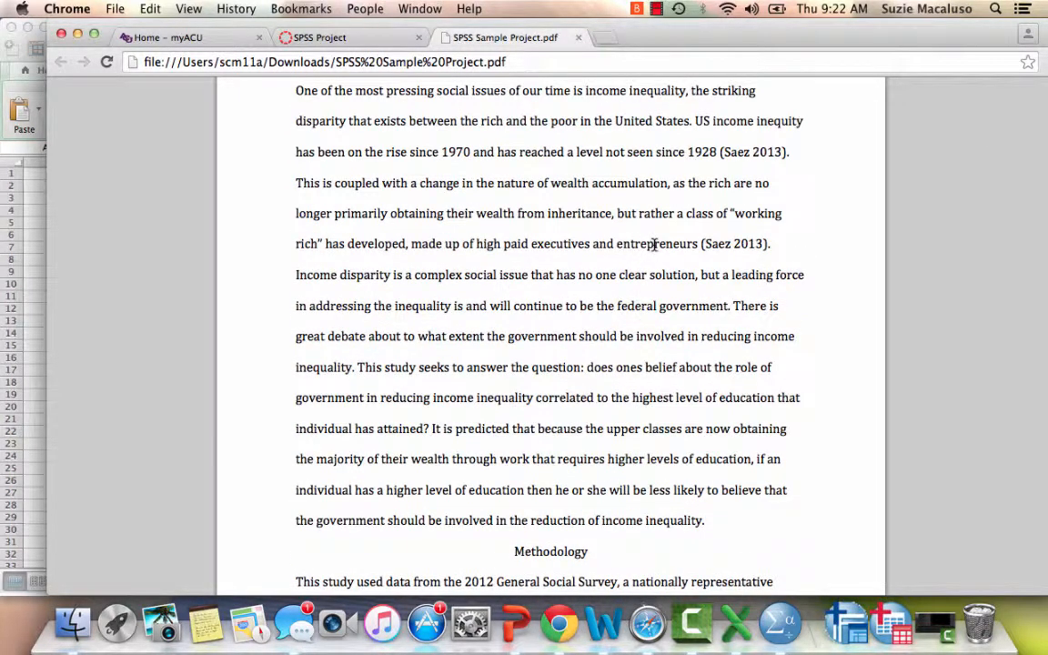
scroll(645, 408, down, 1)
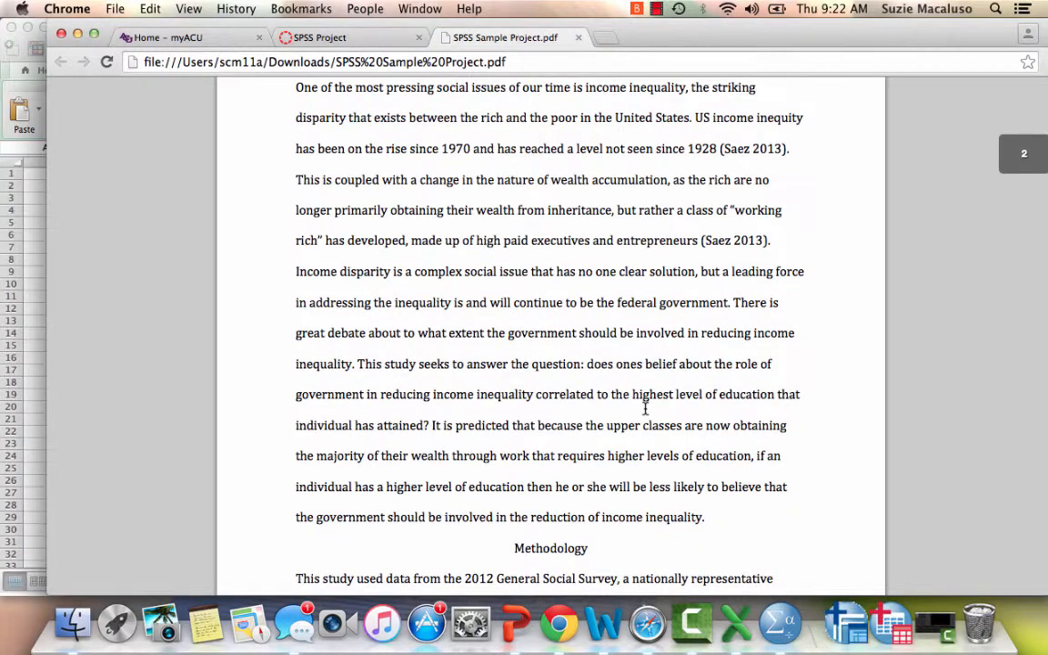
scroll(645, 408, up, 1)
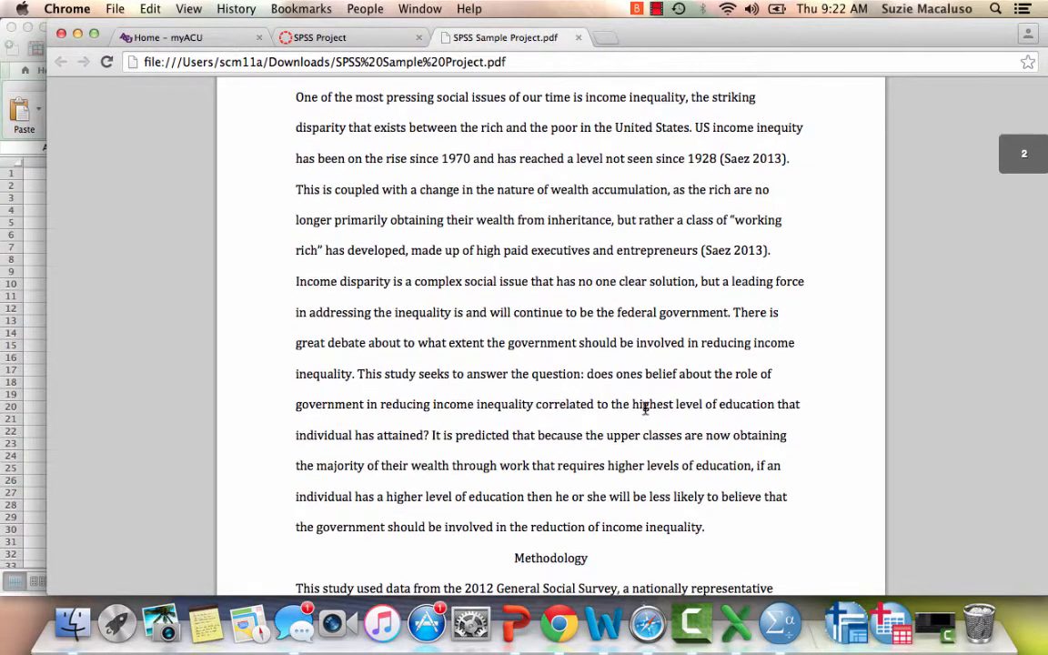
scroll(645, 409, down, 2)
scroll(645, 408, down, 8)
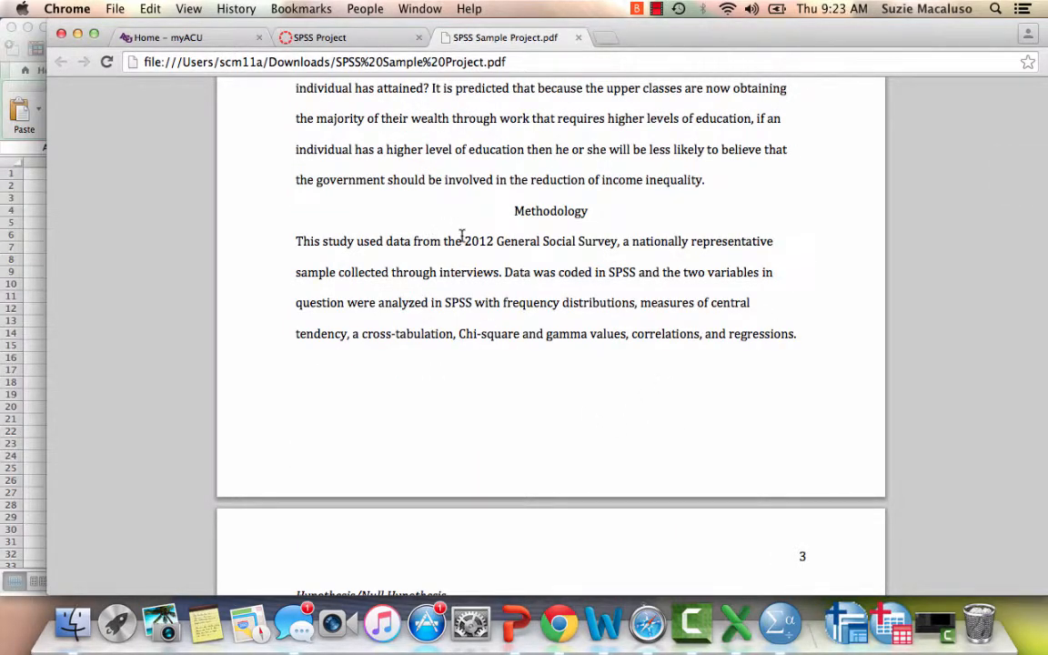
drag(462, 237, 623, 241)
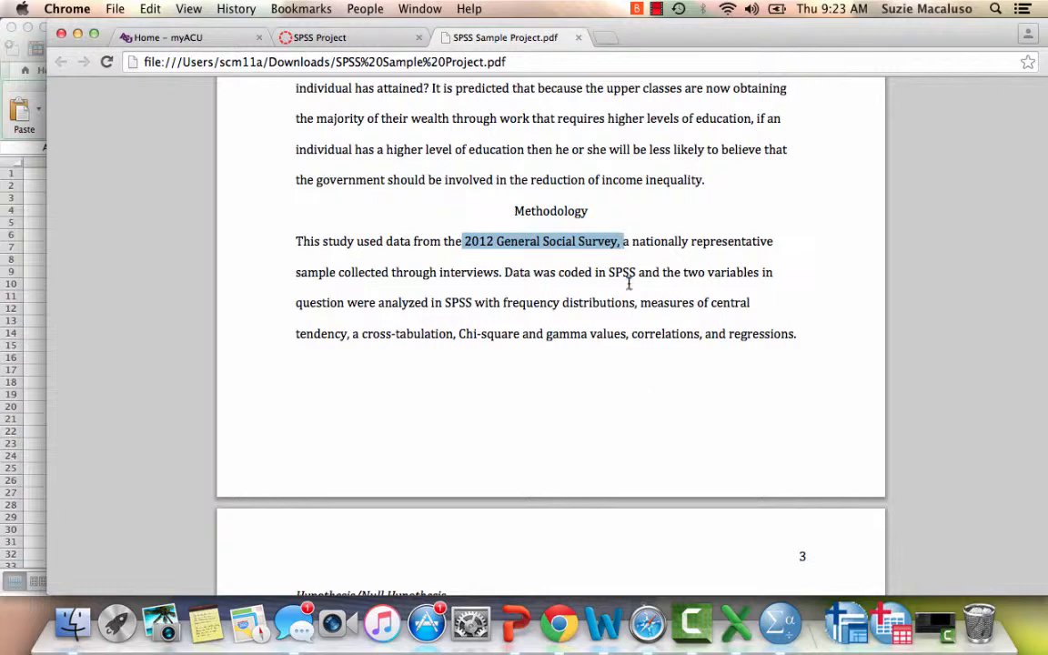
scroll(627, 393, down, 4)
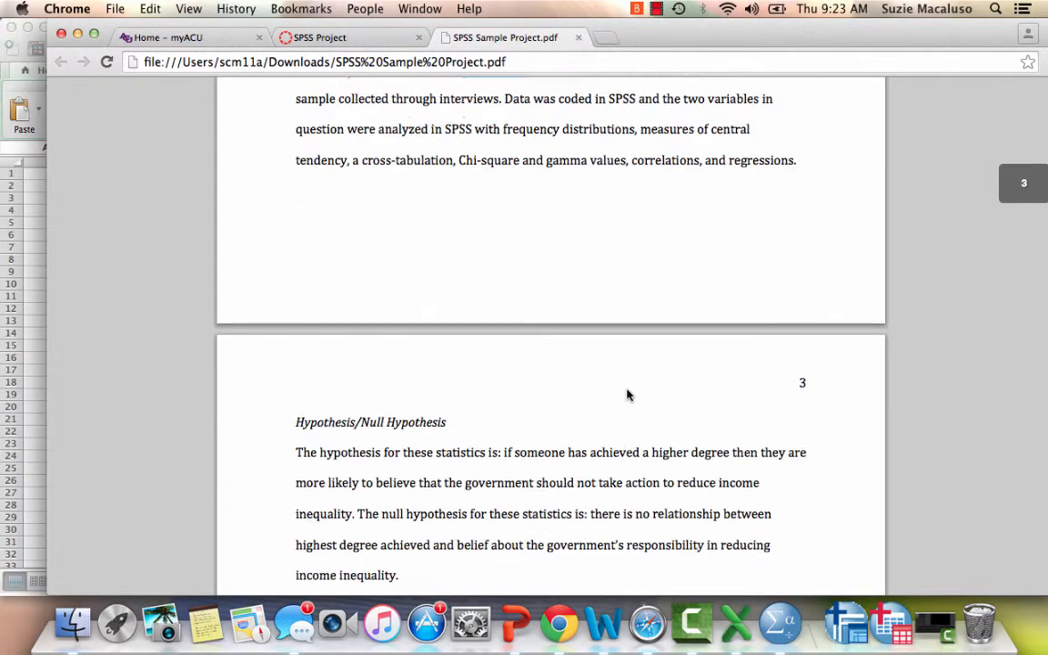
scroll(627, 394, down, 3)
scroll(626, 394, up, 4)
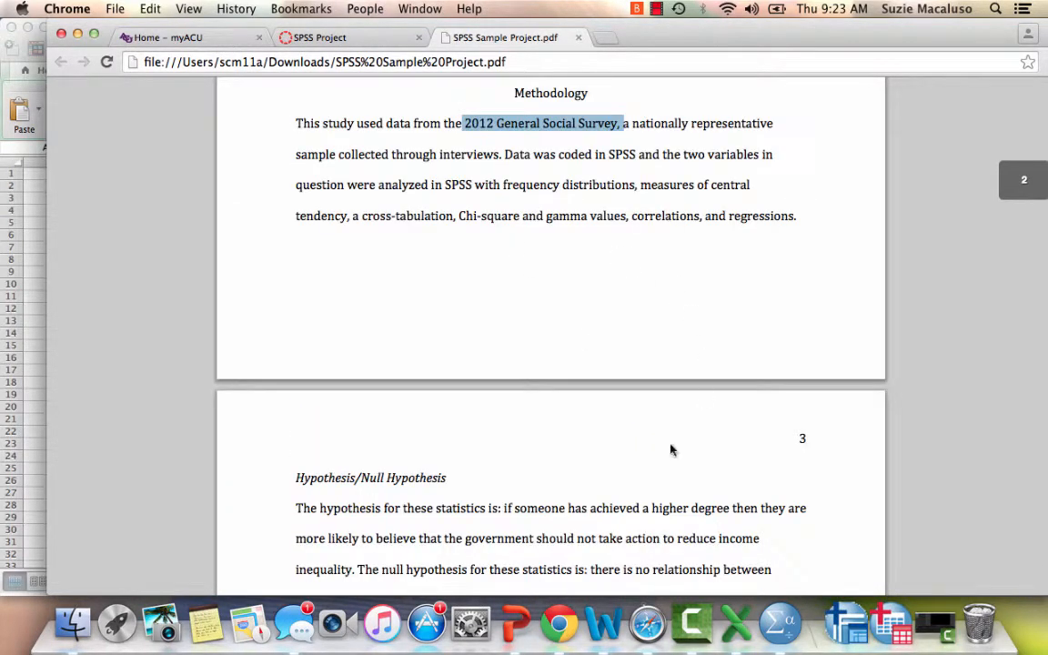
Read the Hypothesis/Null Hypothesis, Independent Variable and Dependent Variable sections of the sample project.
scroll(624, 518, down, 5)
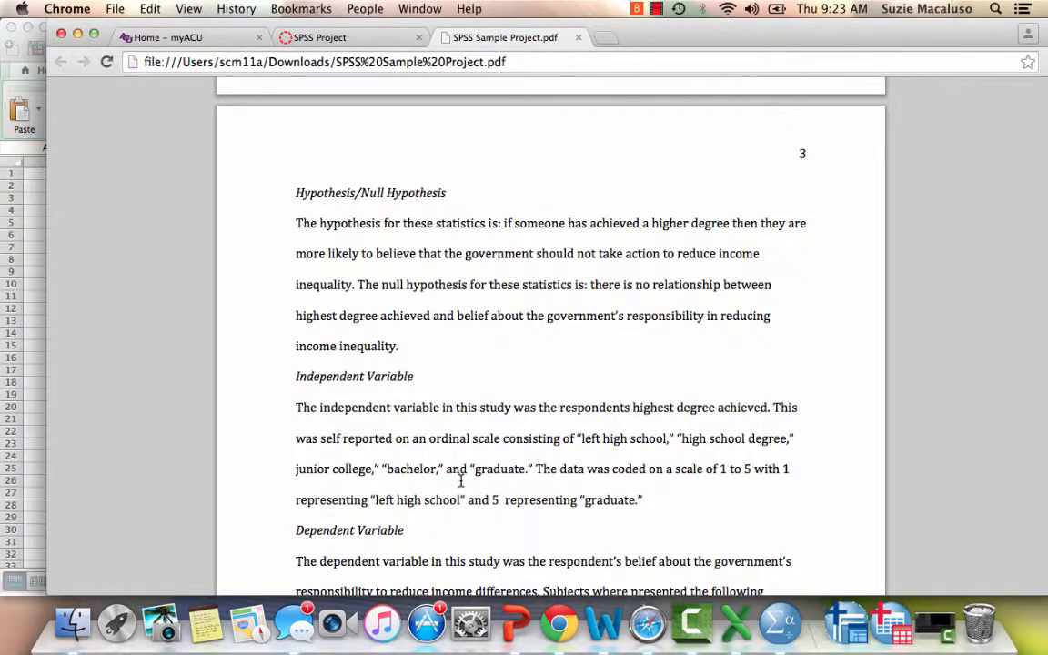
scroll(460, 482, down, 2)
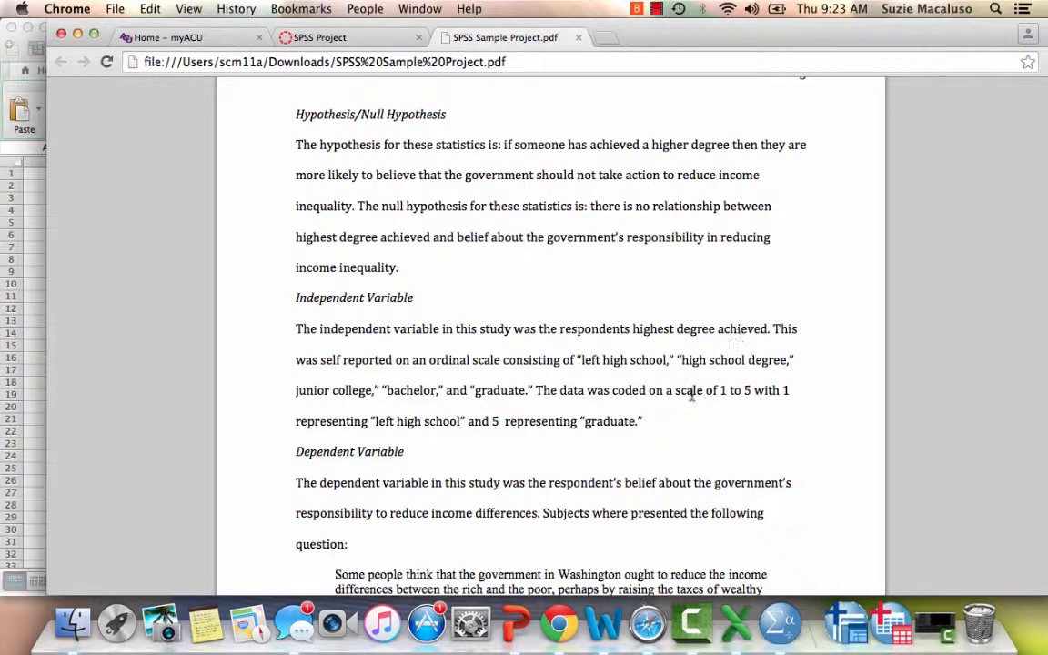
scroll(628, 435, down, 1)
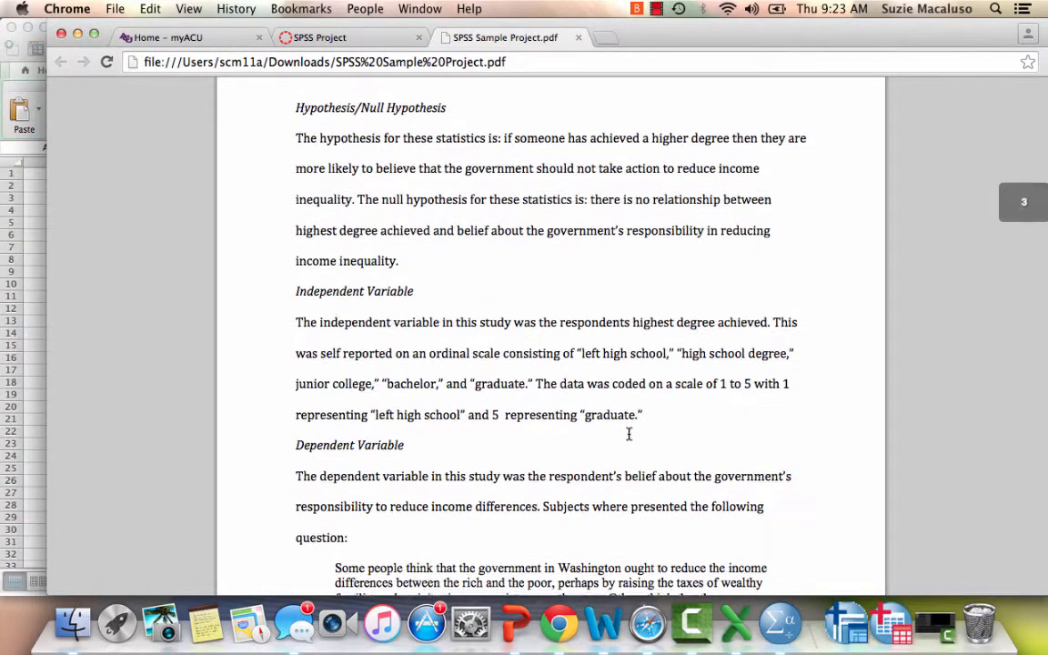
scroll(628, 435, down, 5)
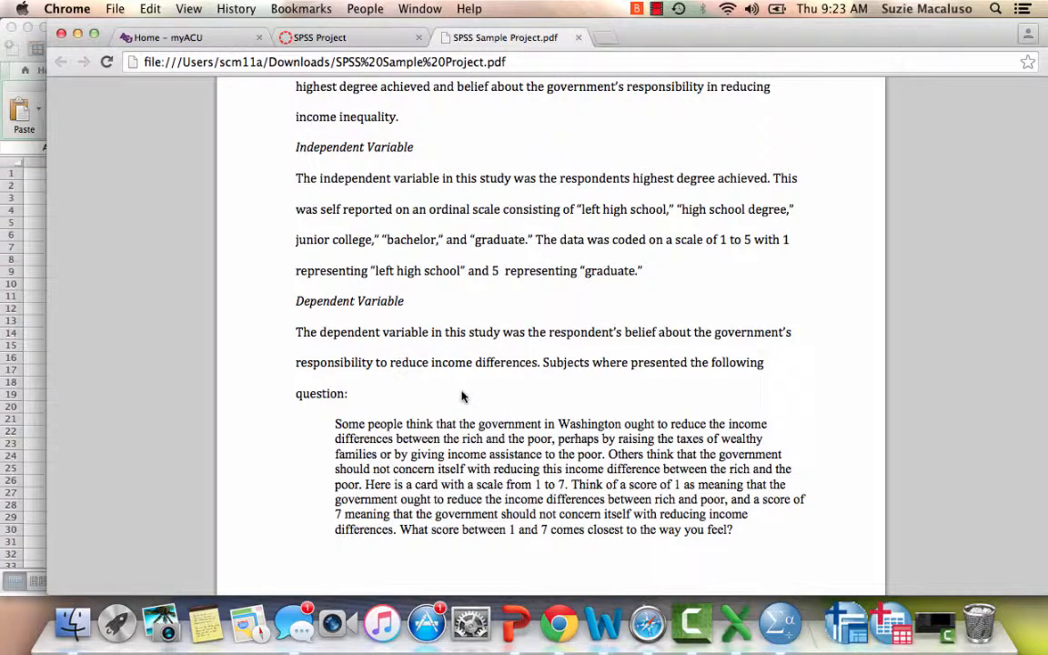
scroll(462, 395, down, 5)
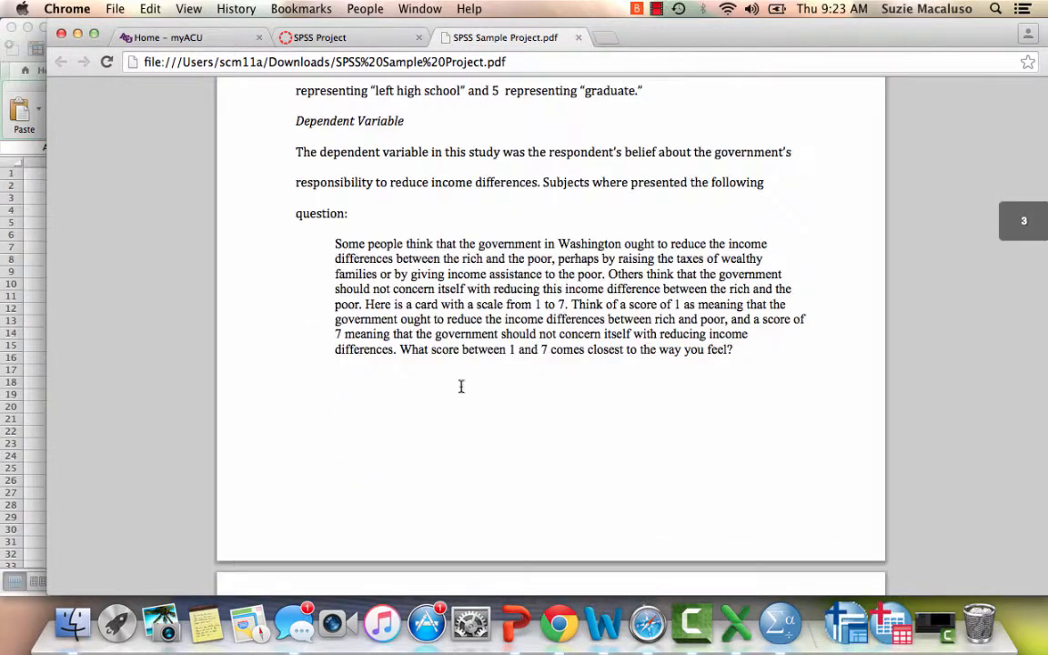
Examine the frequency distribution tables under Descriptive Findings in the sample project's Results, and minimize the document window.
scroll(696, 362, down, 15)
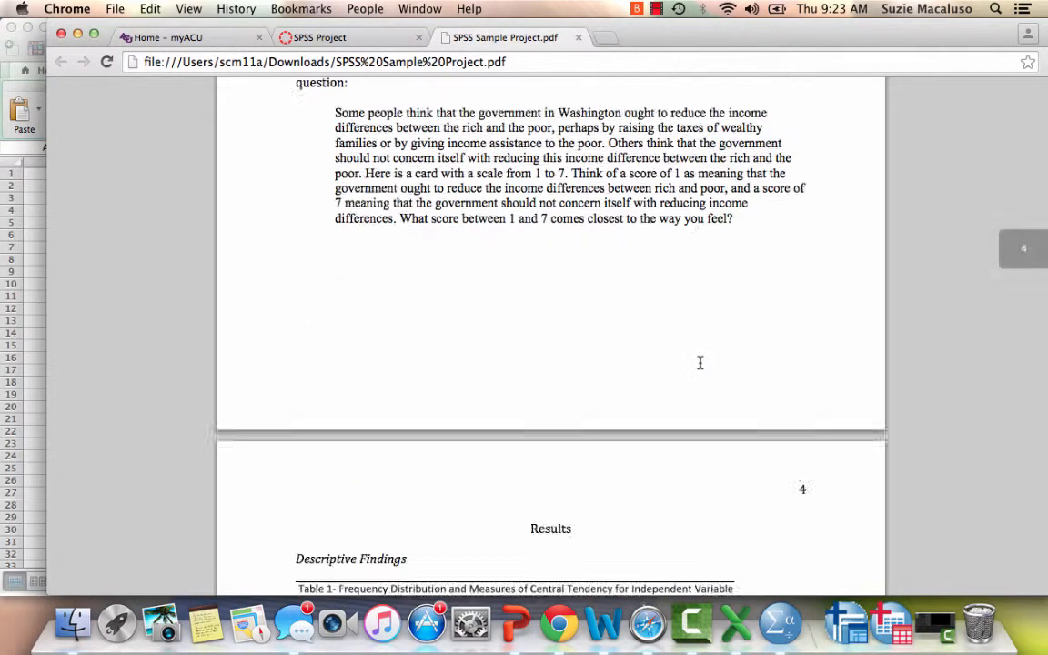
scroll(699, 363, up, 10)
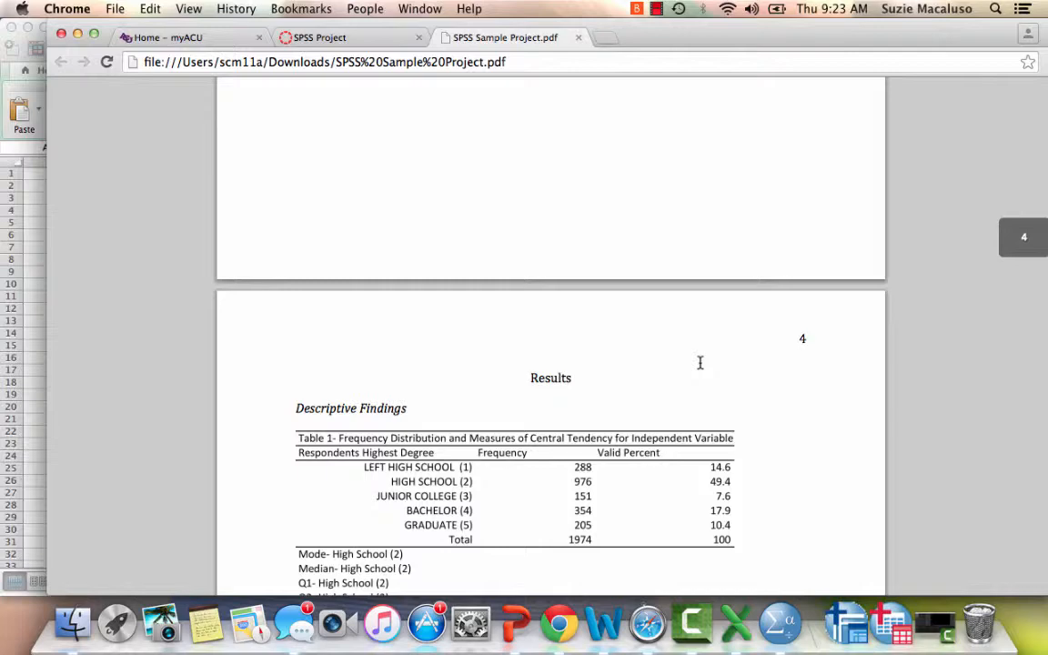
scroll(699, 363, down, 4)
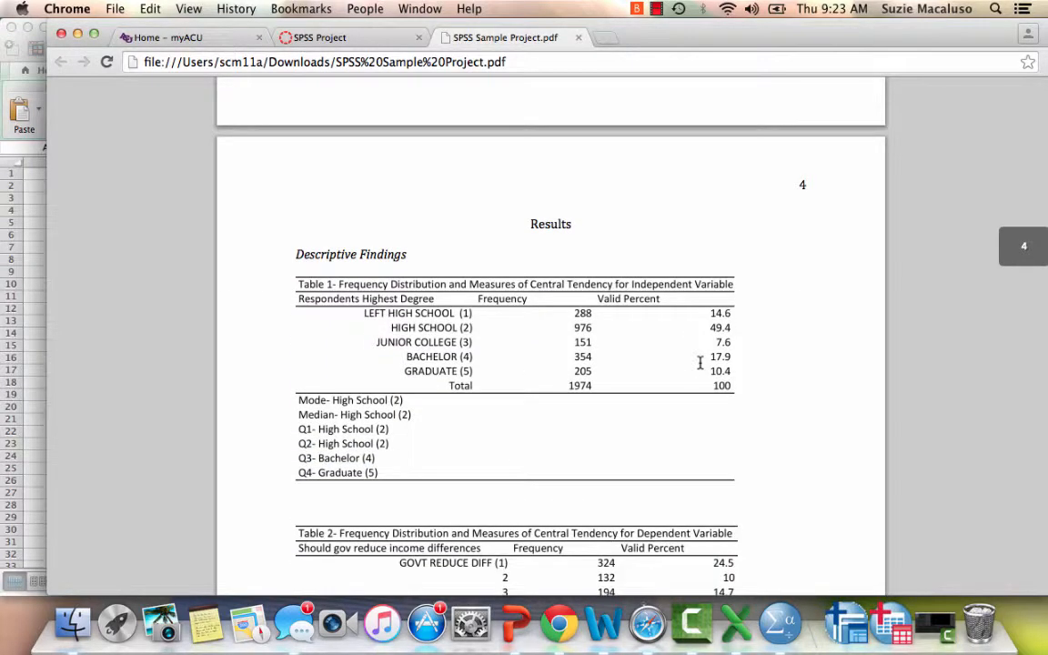
scroll(700, 363, down, 2)
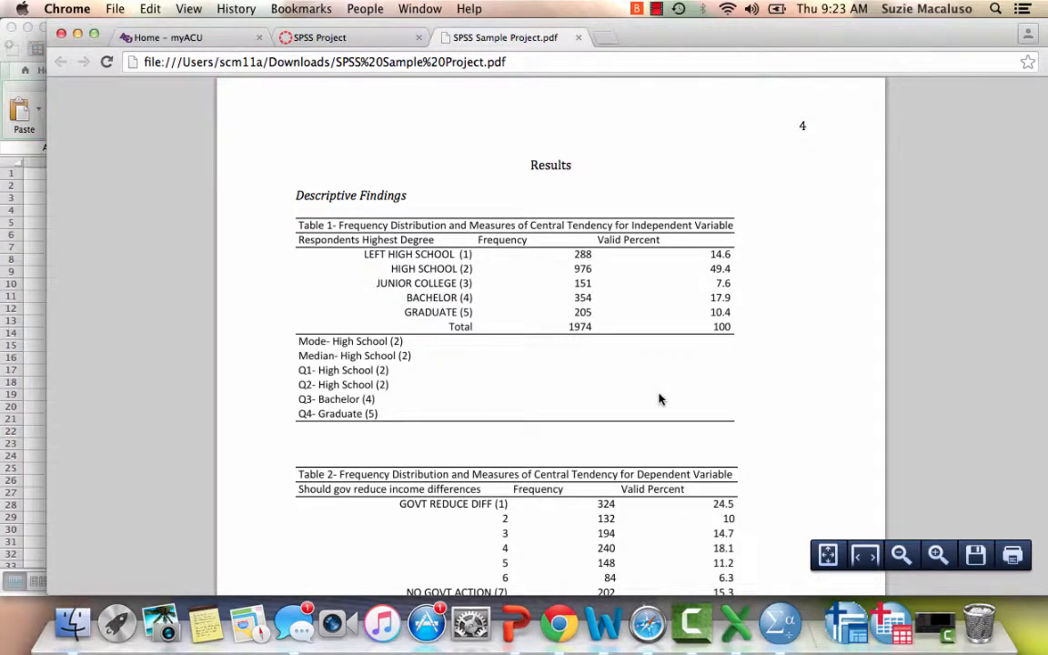
click(78, 32)
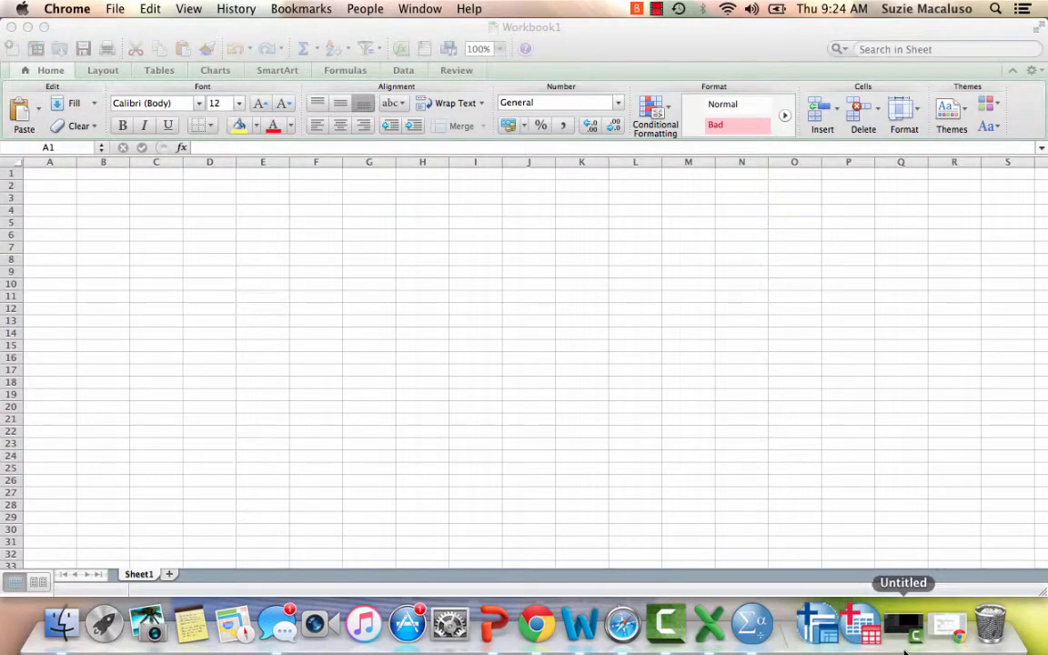
Bring up the GSS 2008 subset.sav Data Editor in SPSS, fully in view, and inspect the value labels of the race variable.
click(865, 627)
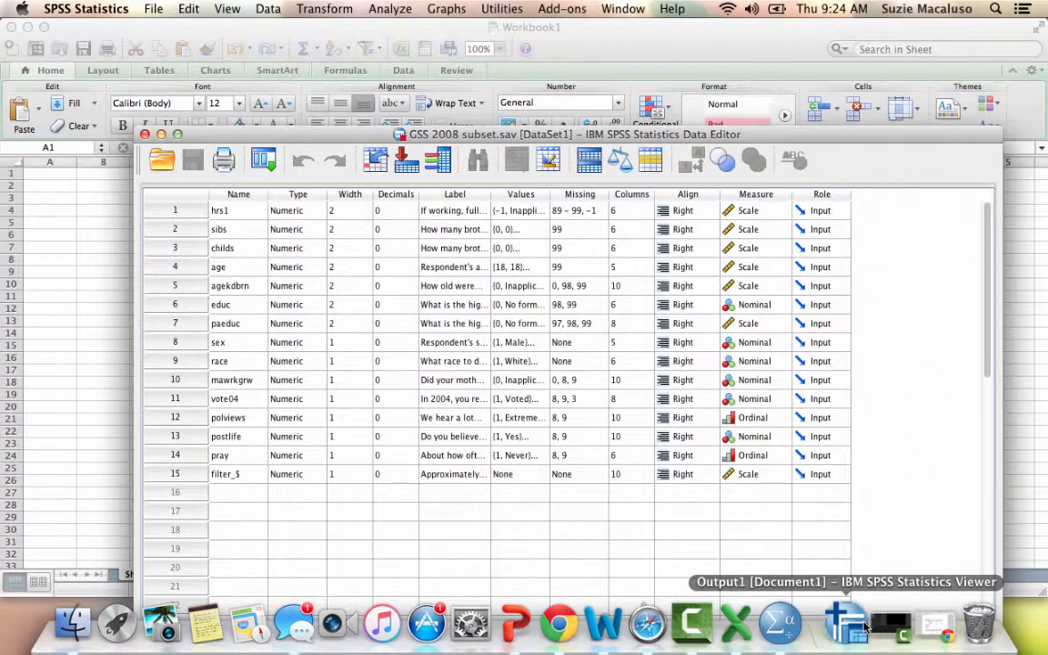
drag(460, 135, 436, 34)
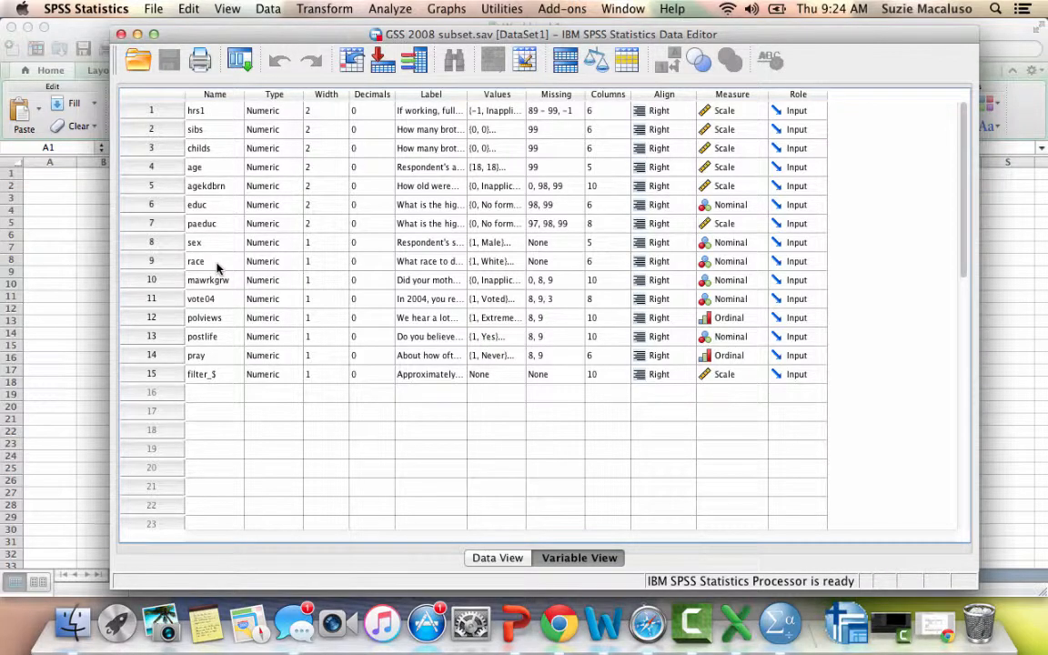
click(491, 263)
click(515, 261)
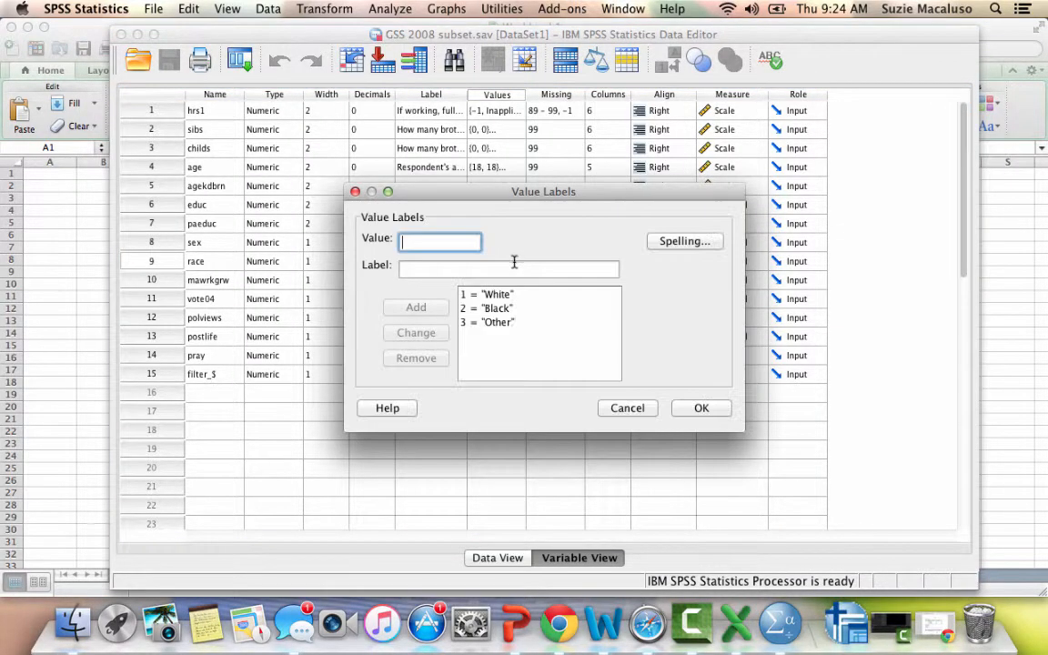
click(693, 409)
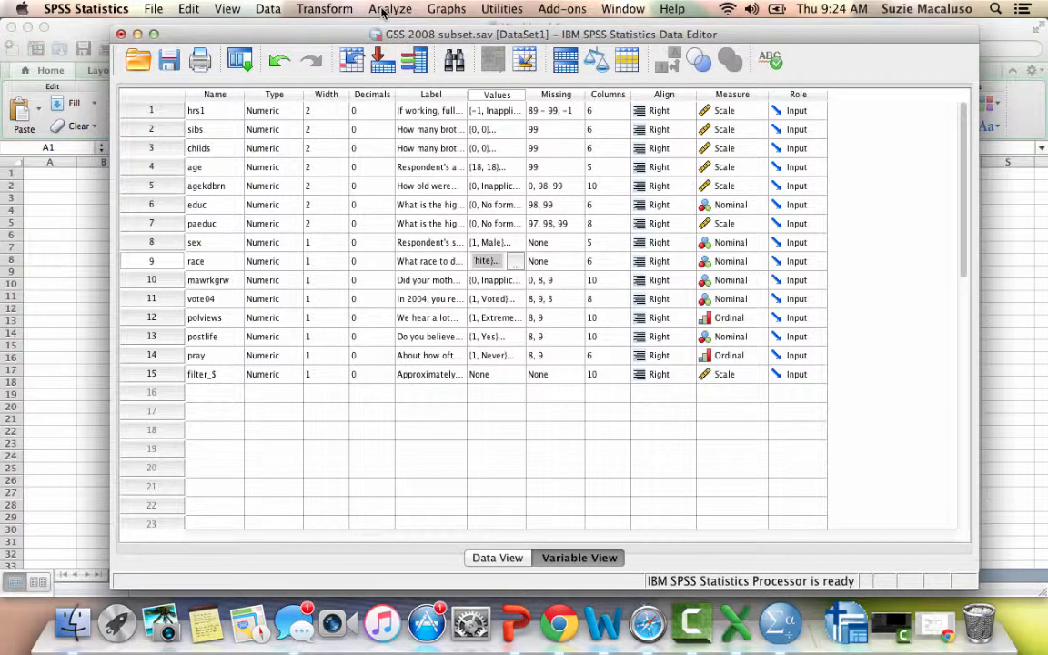
Start a Frequencies analysis, list the variables by name, and add race as the variable to analyze.
click(385, 13)
mouse_move(364, 44)
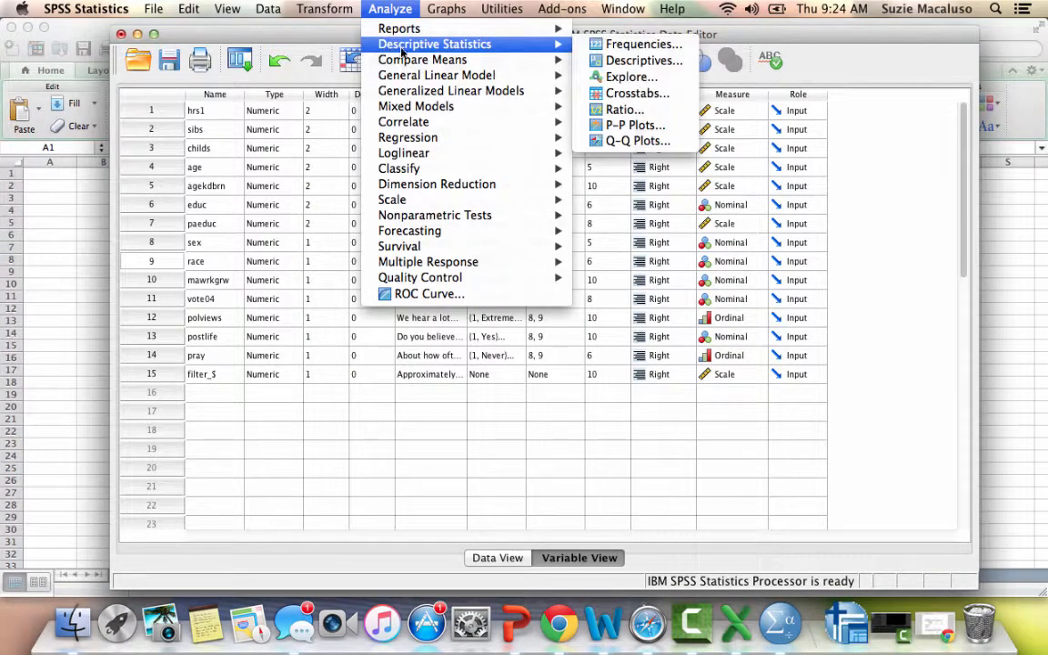
click(637, 43)
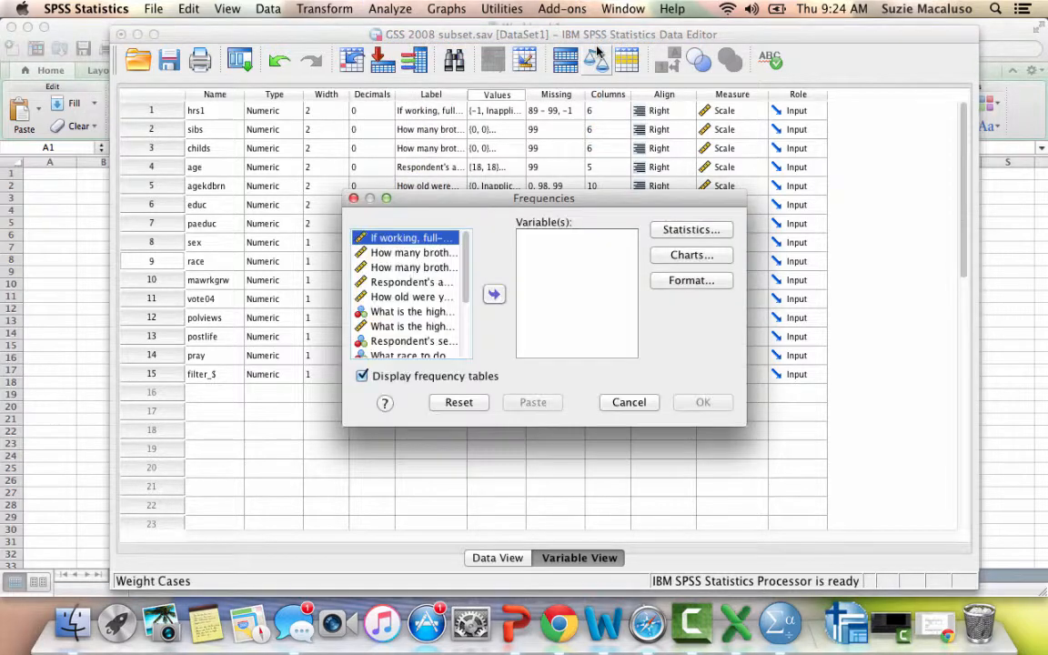
right_click(405, 246)
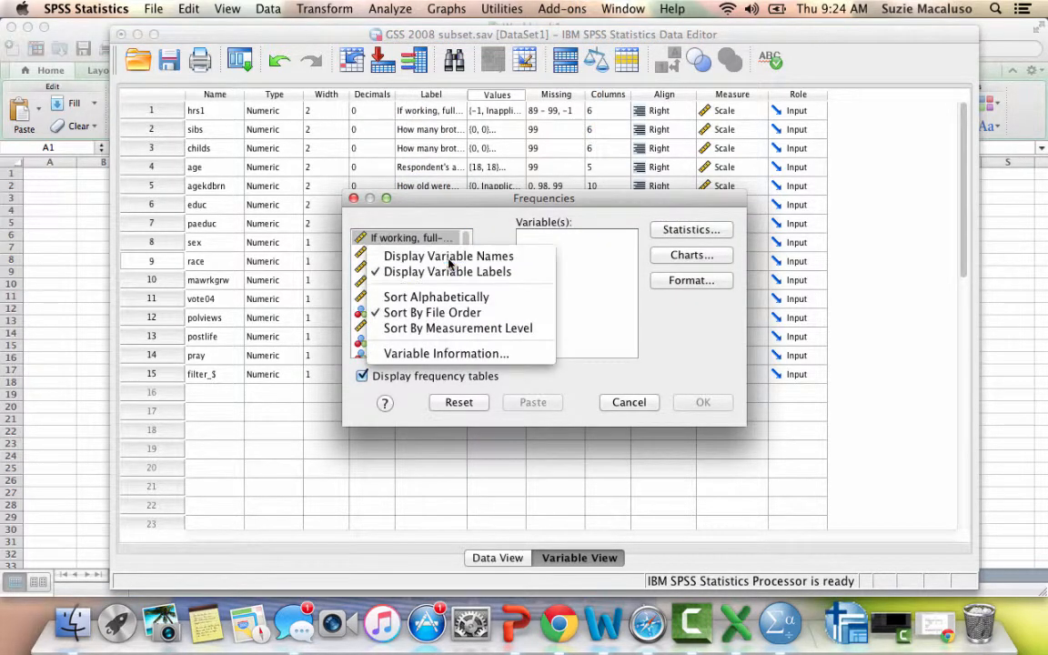
click(406, 244)
scroll(373, 310, down, 2)
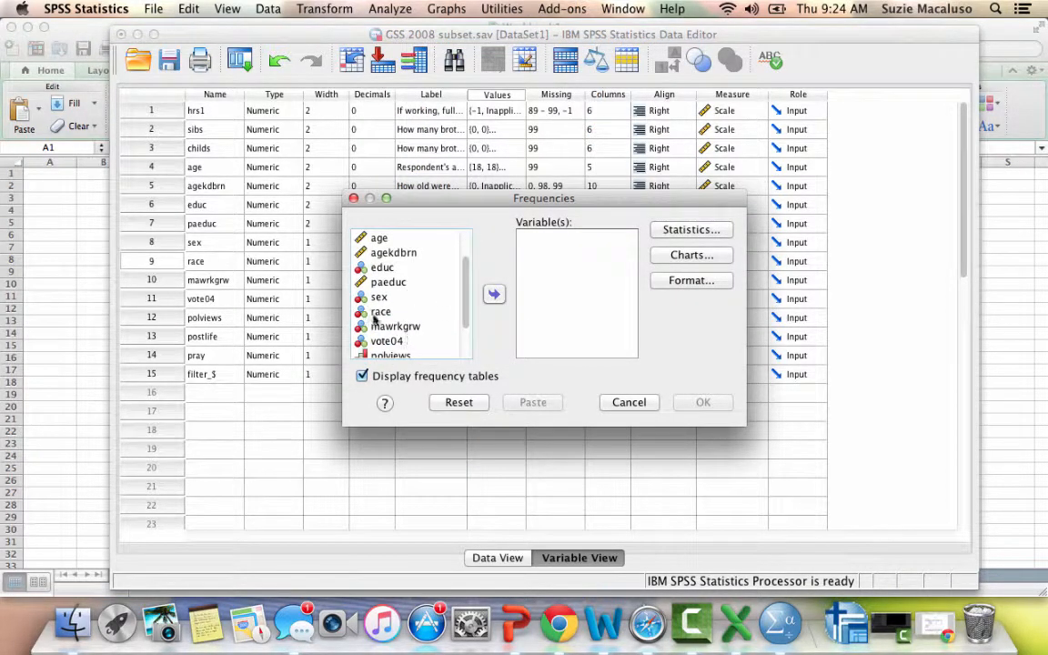
click(372, 312)
click(494, 293)
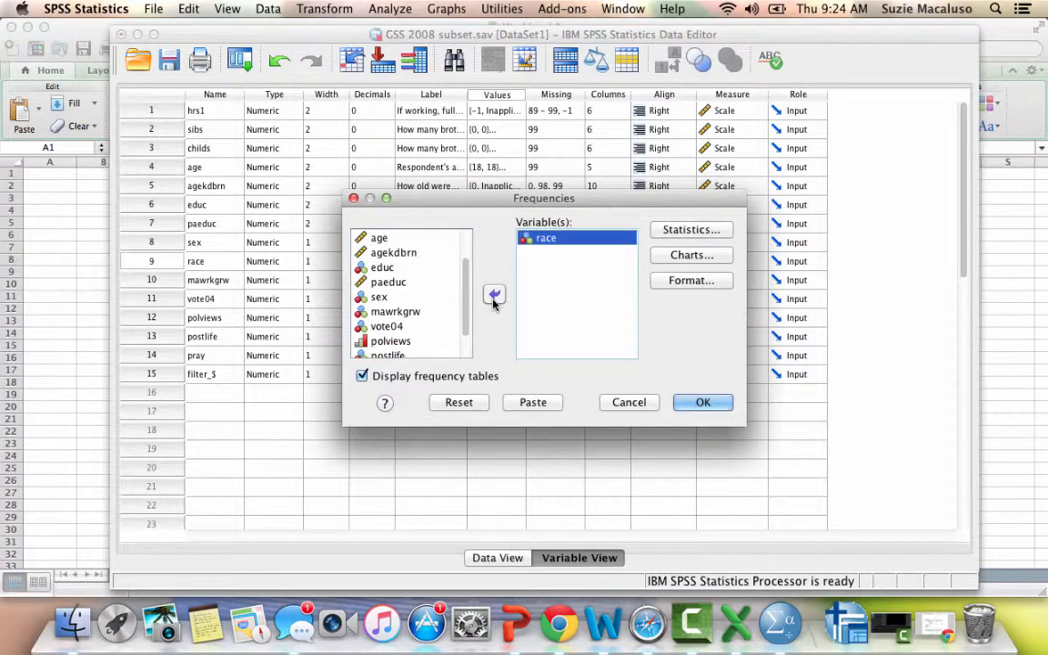
scroll(454, 310, down, 3)
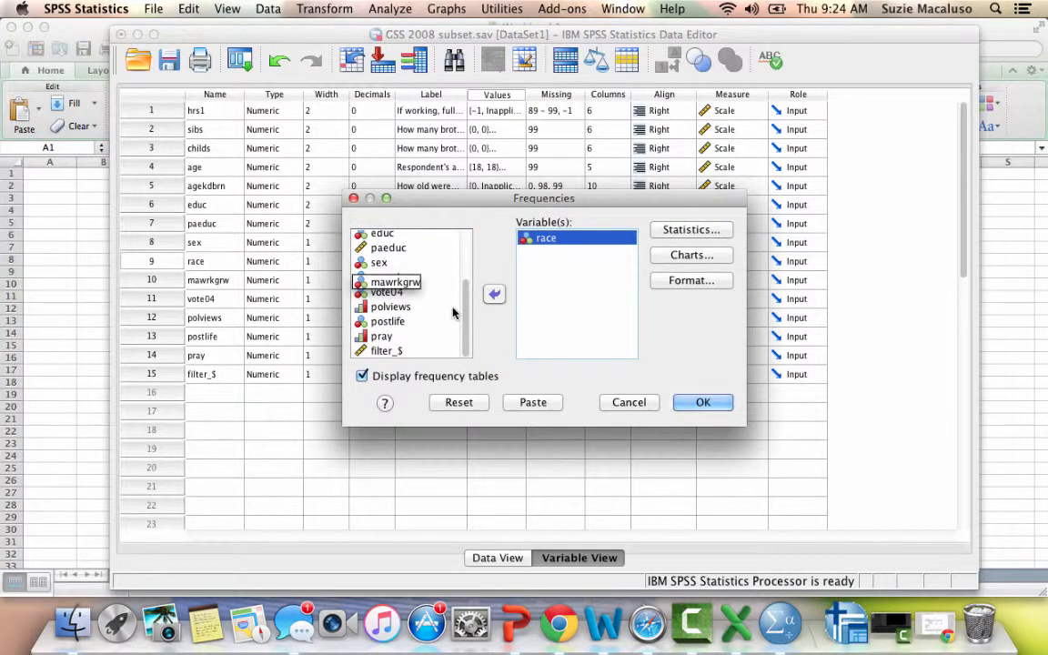
Include the mode as the central tendency statistic for race and run the Frequencies analysis.
click(689, 230)
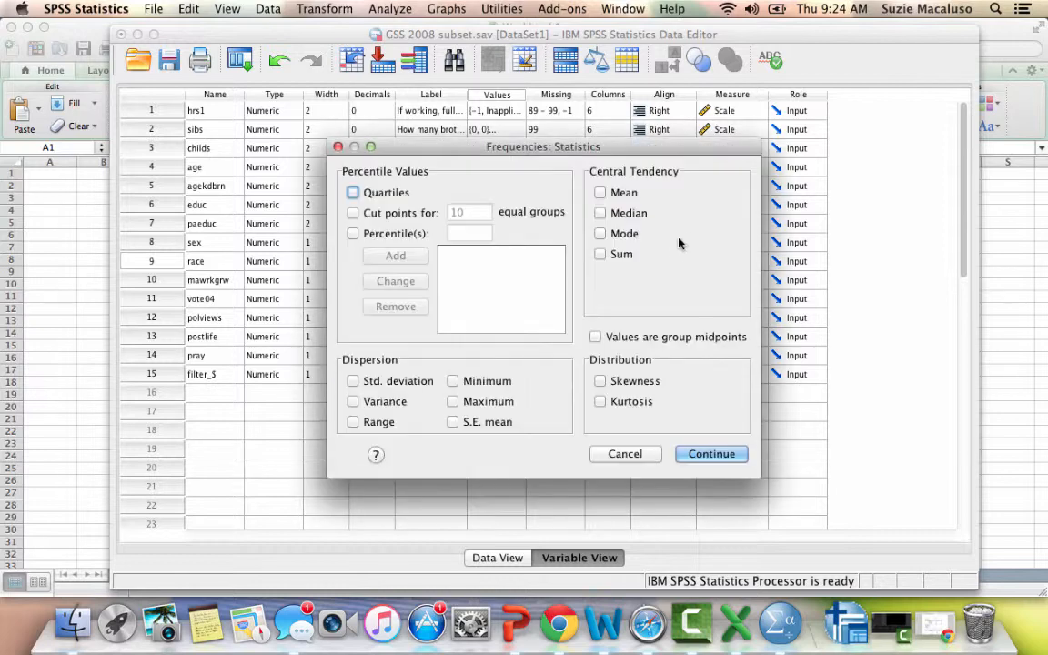
click(600, 233)
click(725, 461)
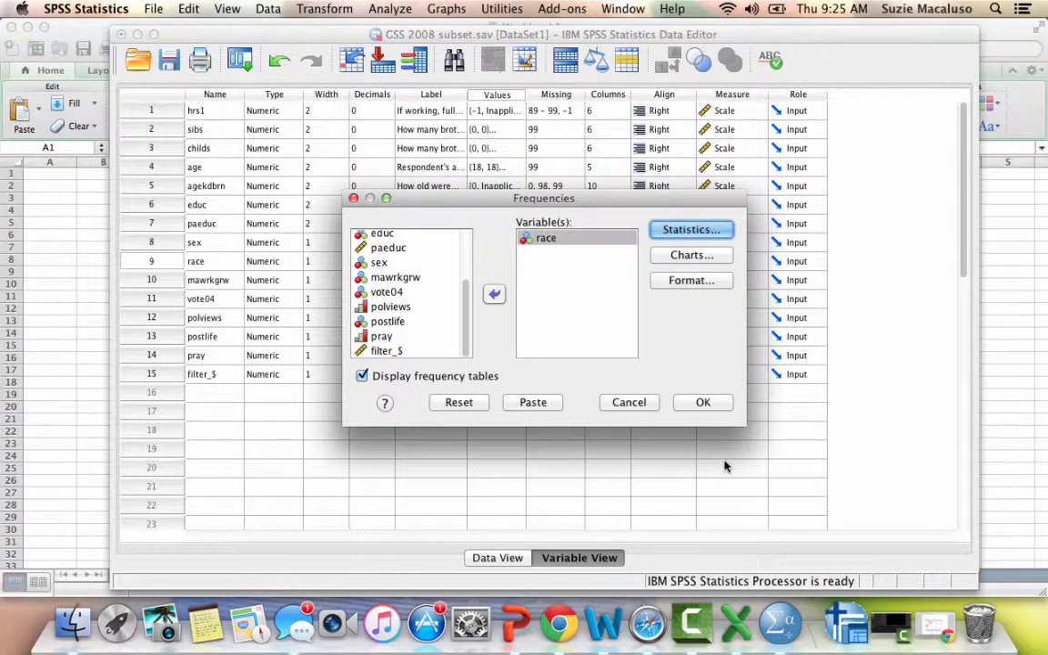
click(700, 402)
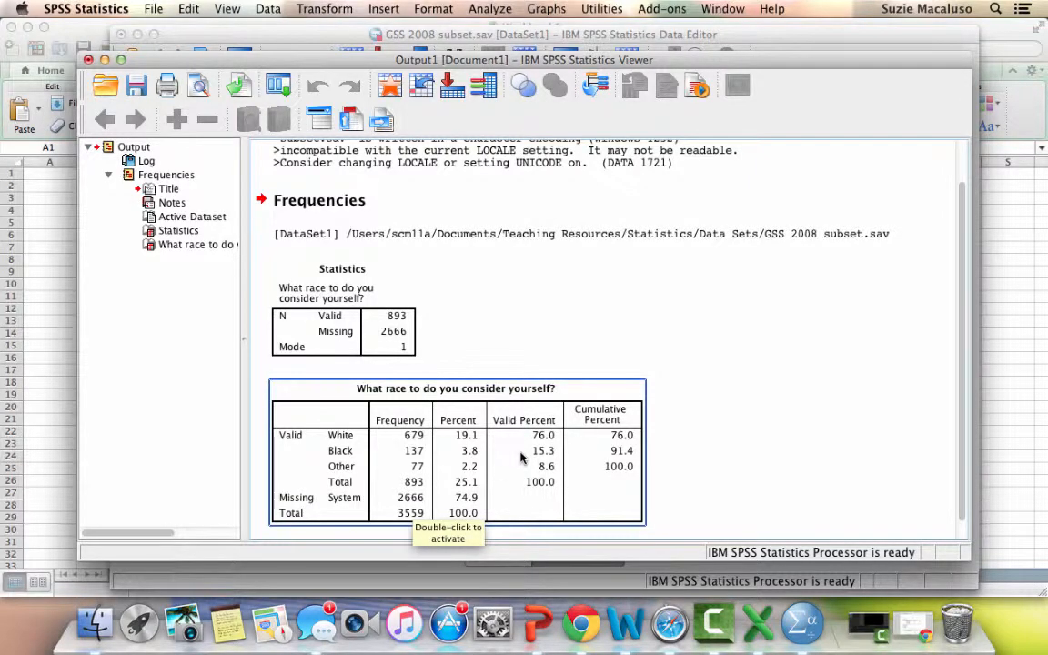
Minimize the Data Editor and arrange the narrowed Output viewer beside the blank Excel workbook, bringing Excel to the front.
click(442, 36)
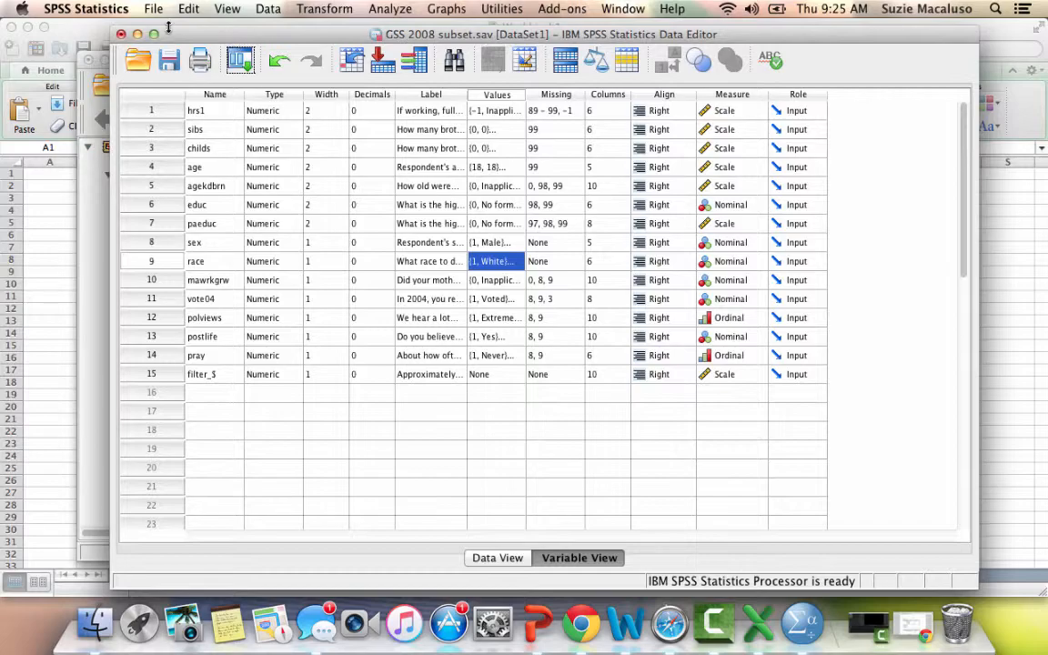
click(138, 35)
drag(150, 50, 334, 63)
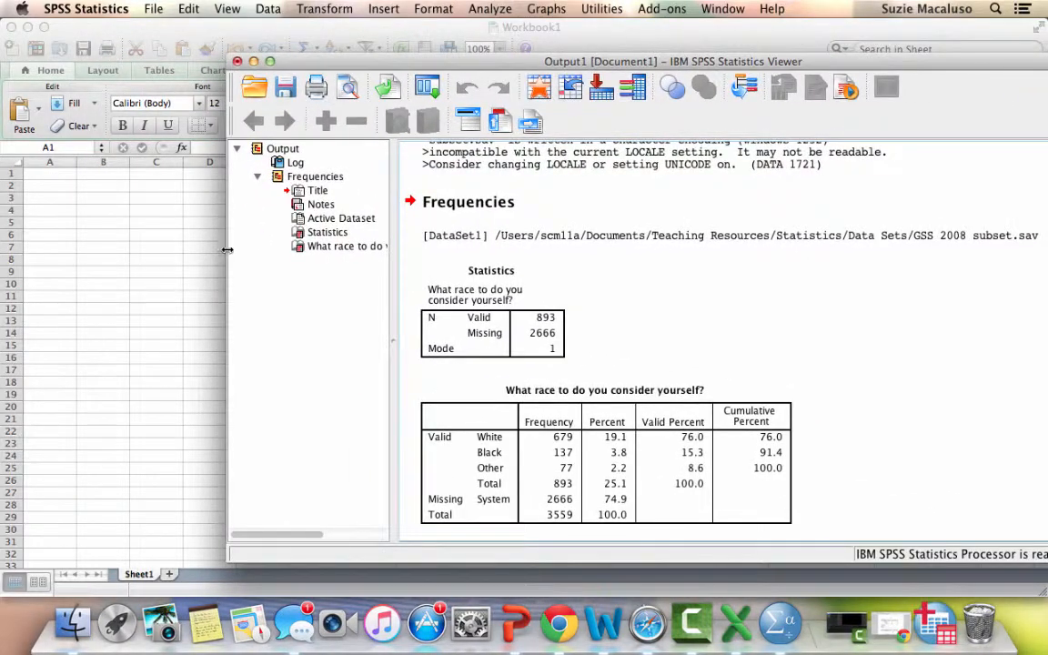
drag(227, 249, 411, 247)
click(231, 32)
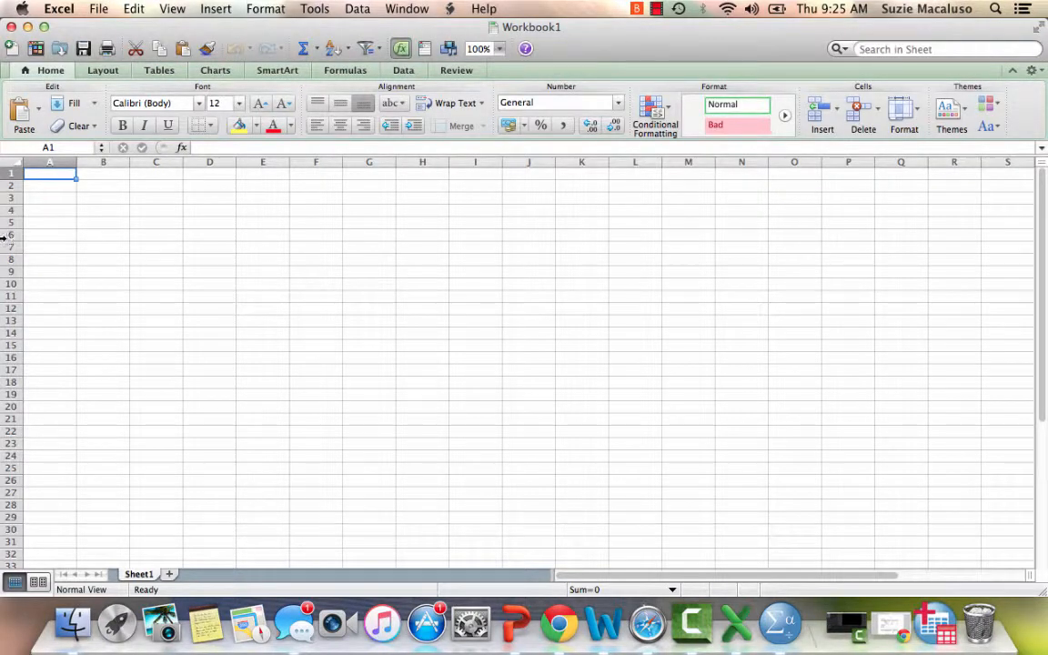
Narrow the Excel workbook window and place it beside the SPSS output so the race frequency tables stay visible.
drag(8, 236, 18, 268)
drag(42, 33, 124, 38)
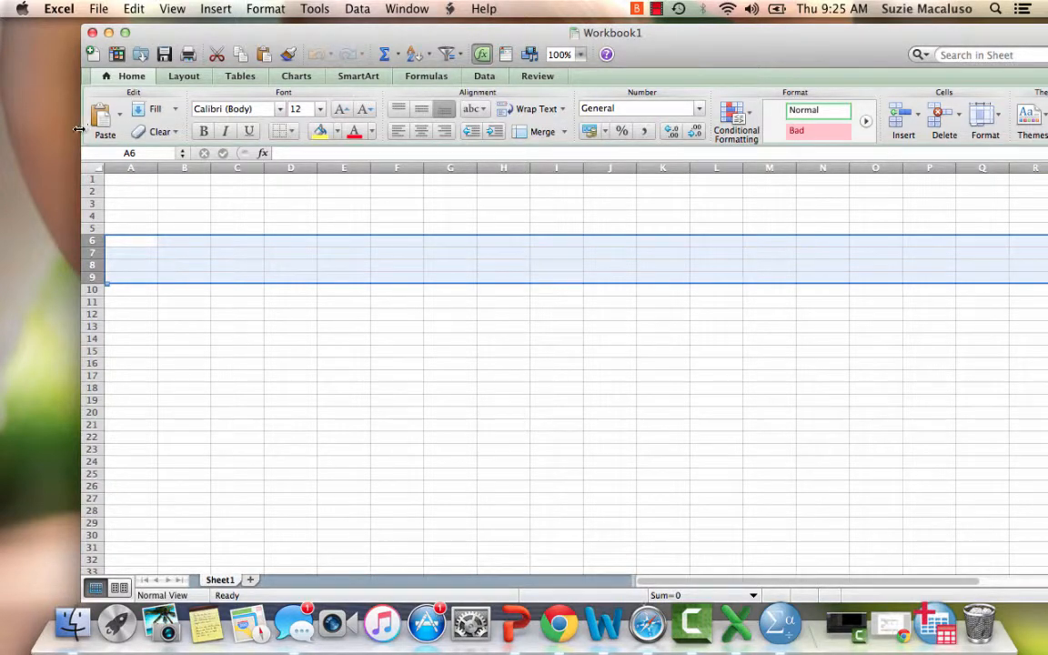
drag(80, 143, 669, 227)
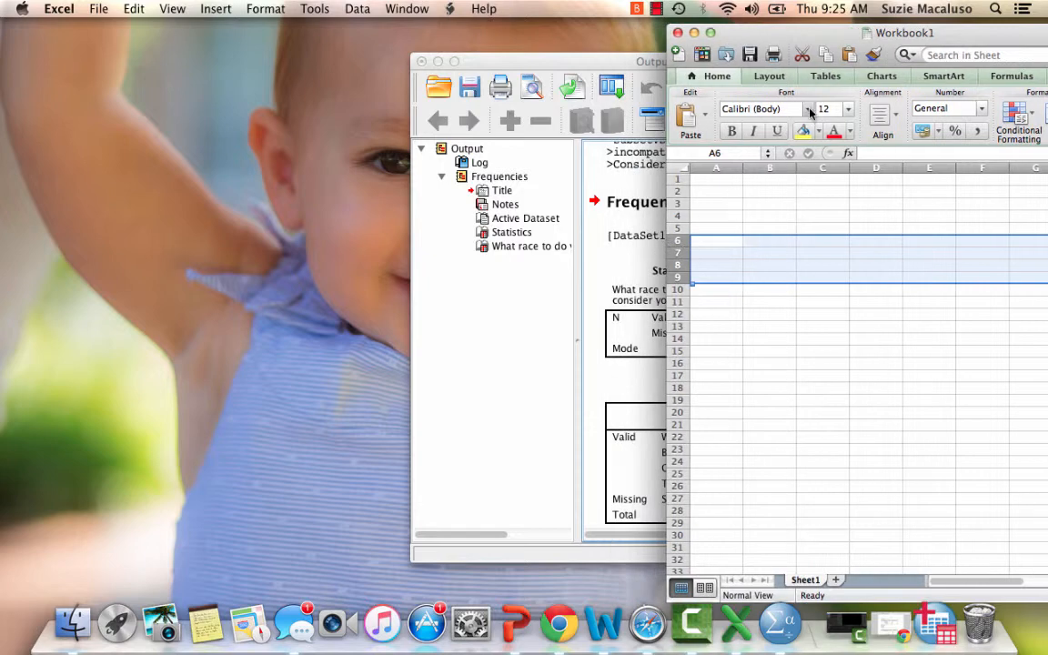
drag(842, 42, 185, 9)
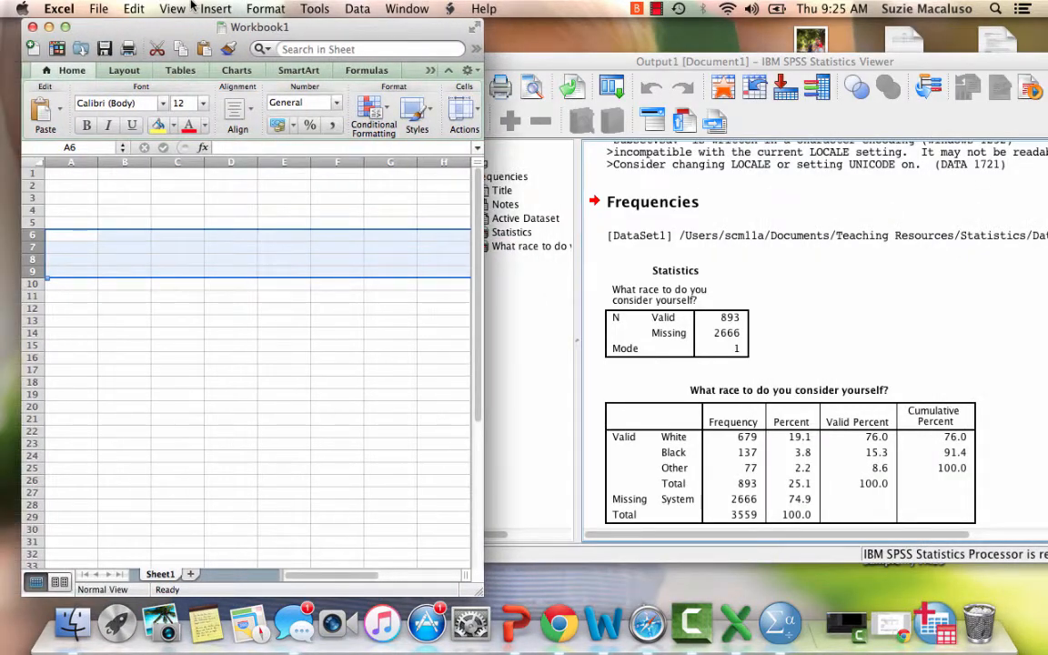
Enter the title "Table 1: Frequency Distribution and Descriptive Statistics for Race (N = 893)" in cell A1.
click(66, 177)
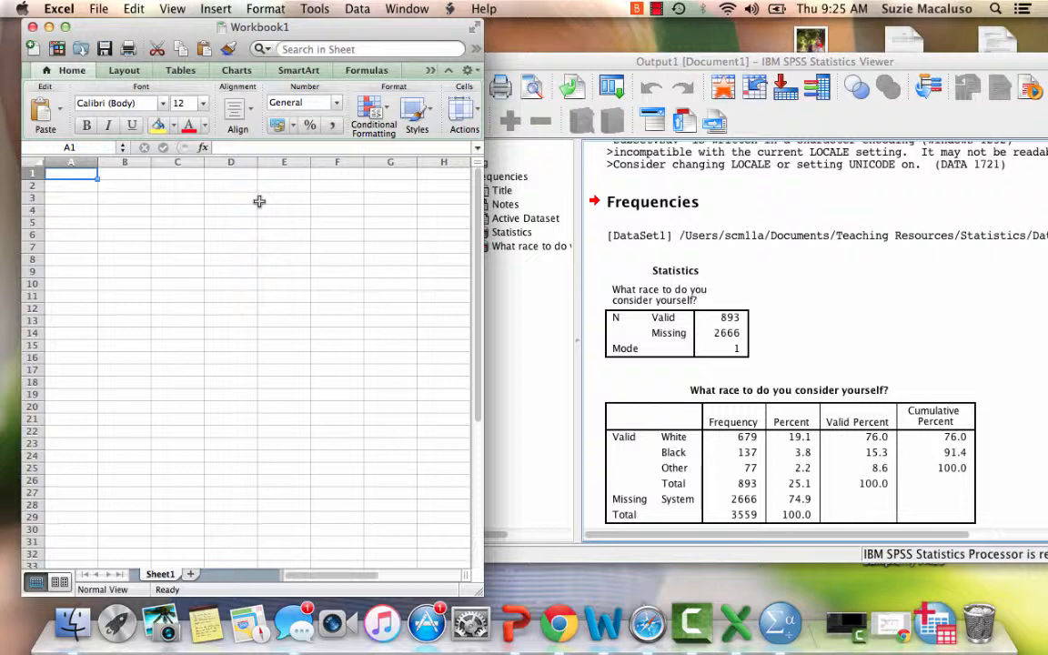
text(Table)
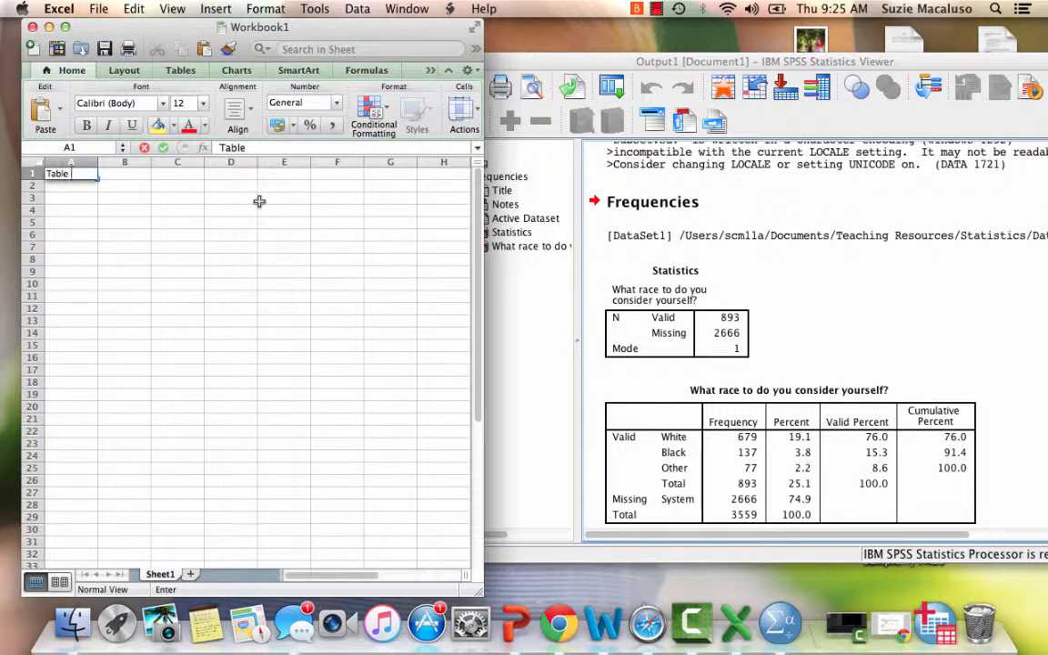
text( 1: Fregu)
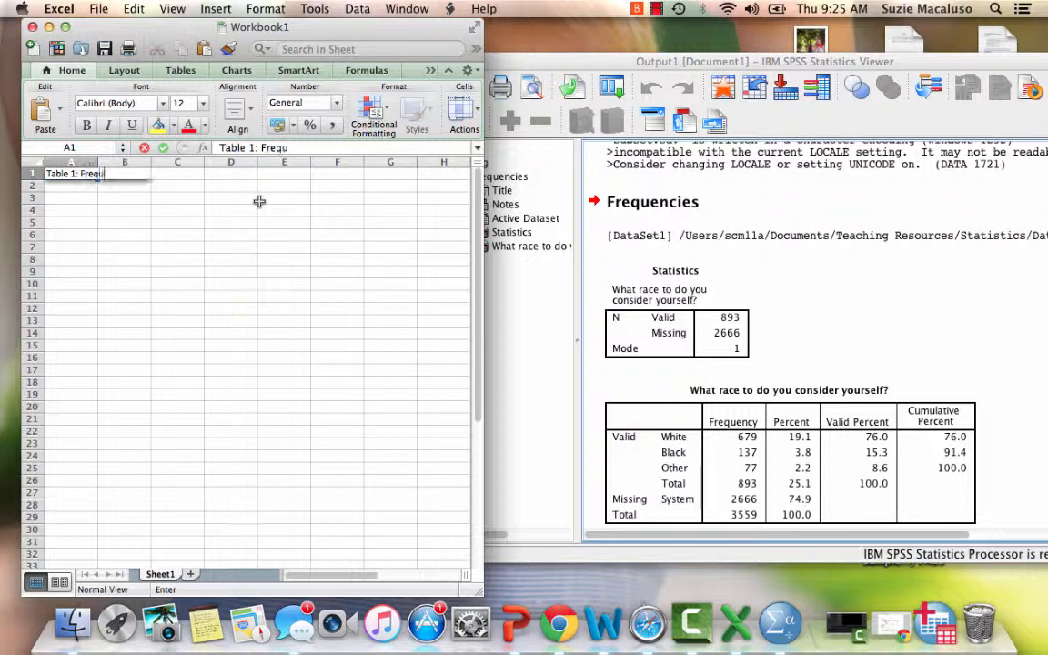
text(ency D)
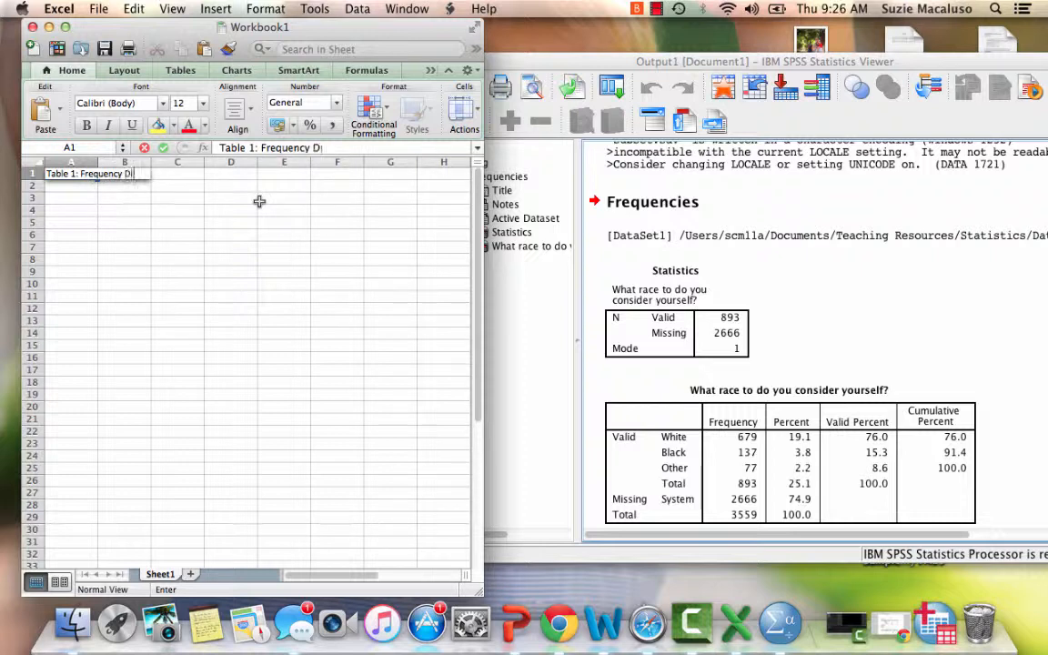
text(istribution an)
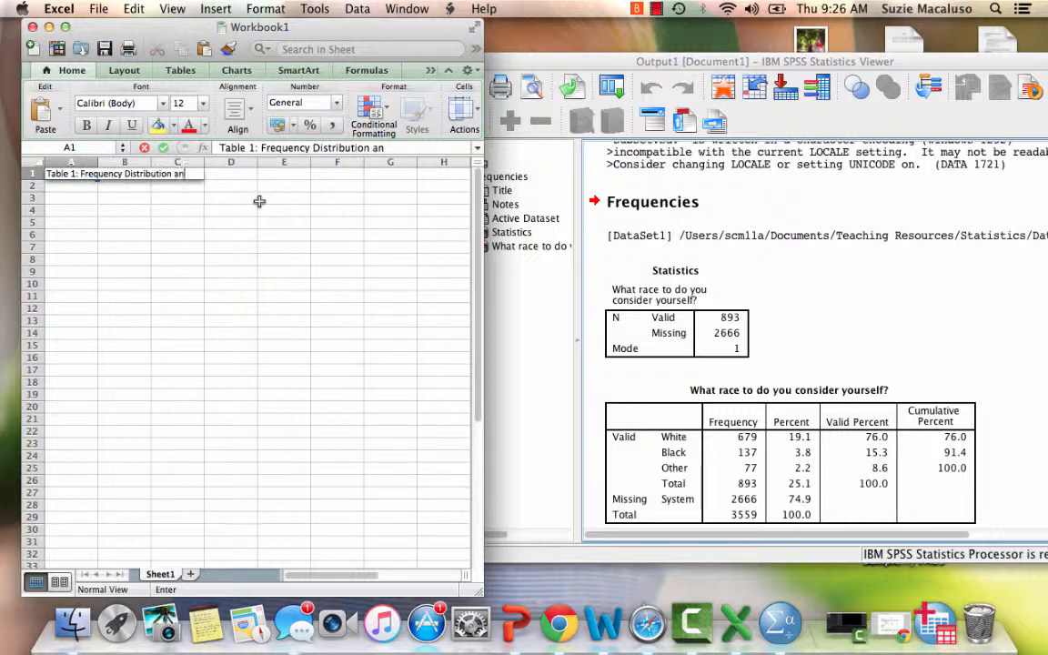
text(d Descri)
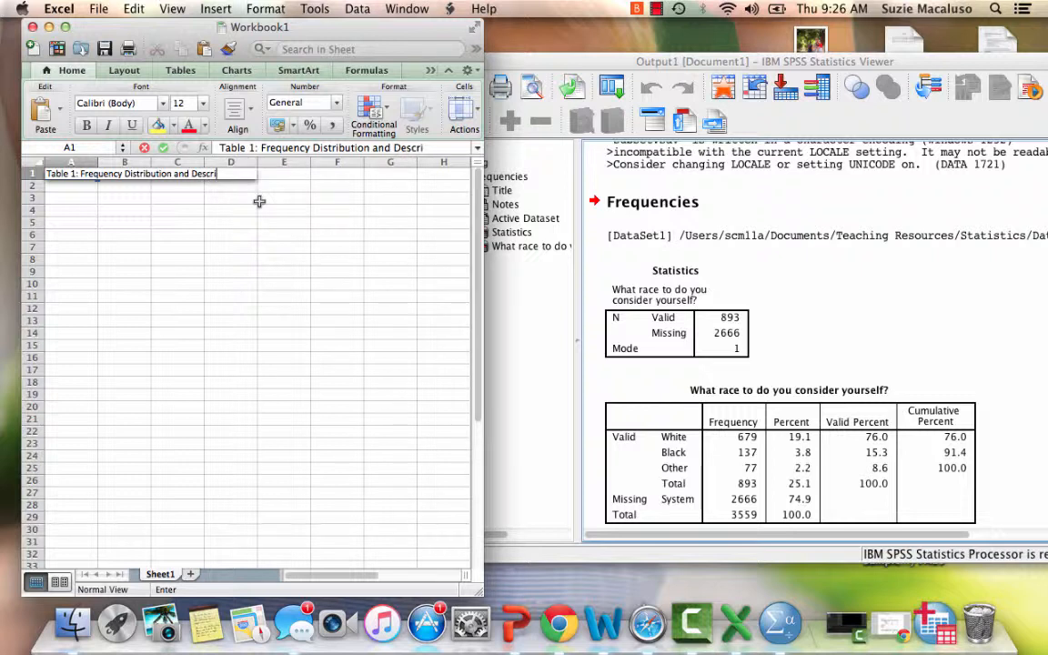
text(ptive Statistics for )
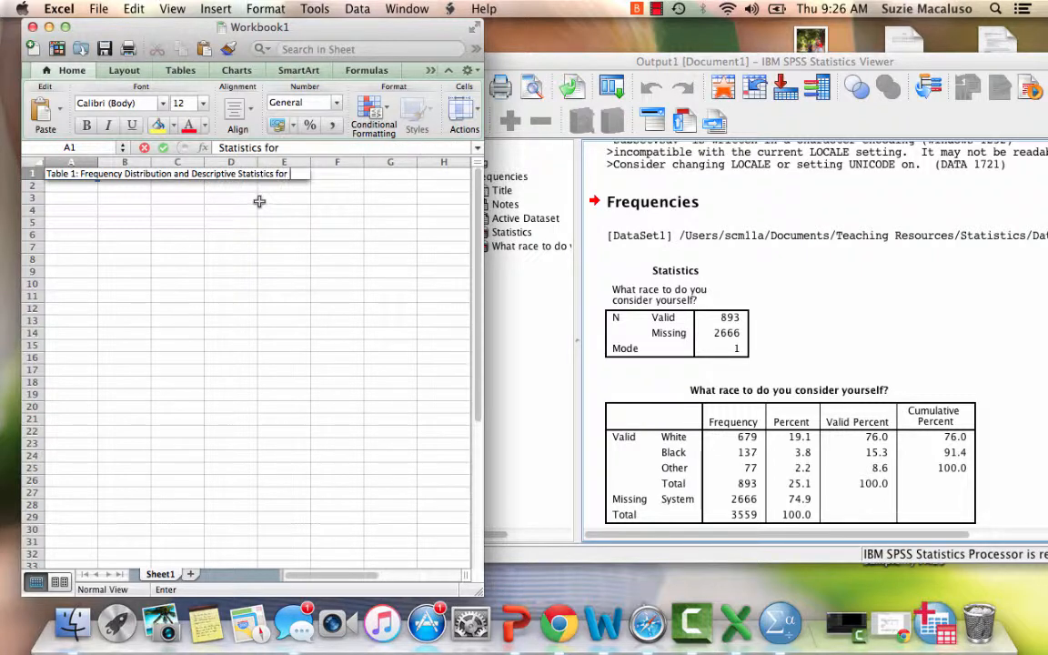
text(Race ()
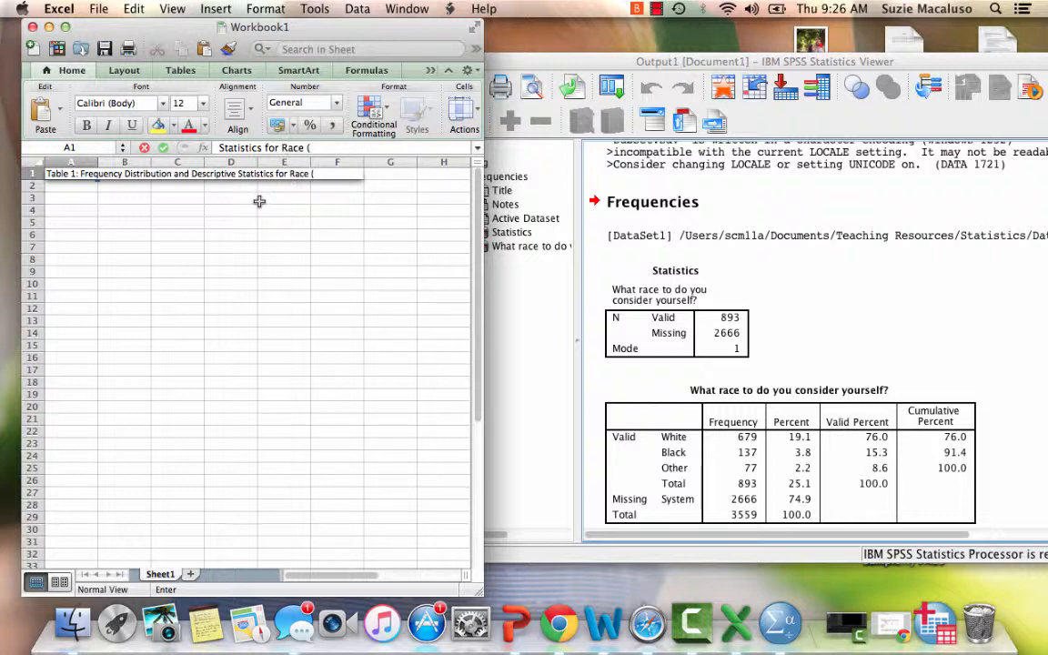
text(N = 893)
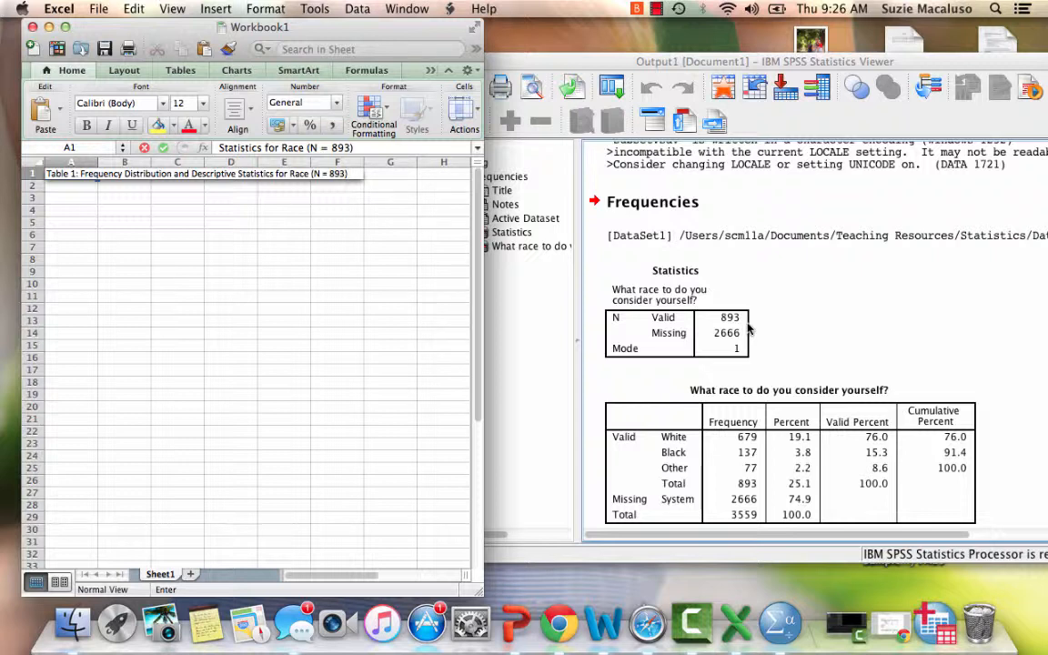
key(Return)
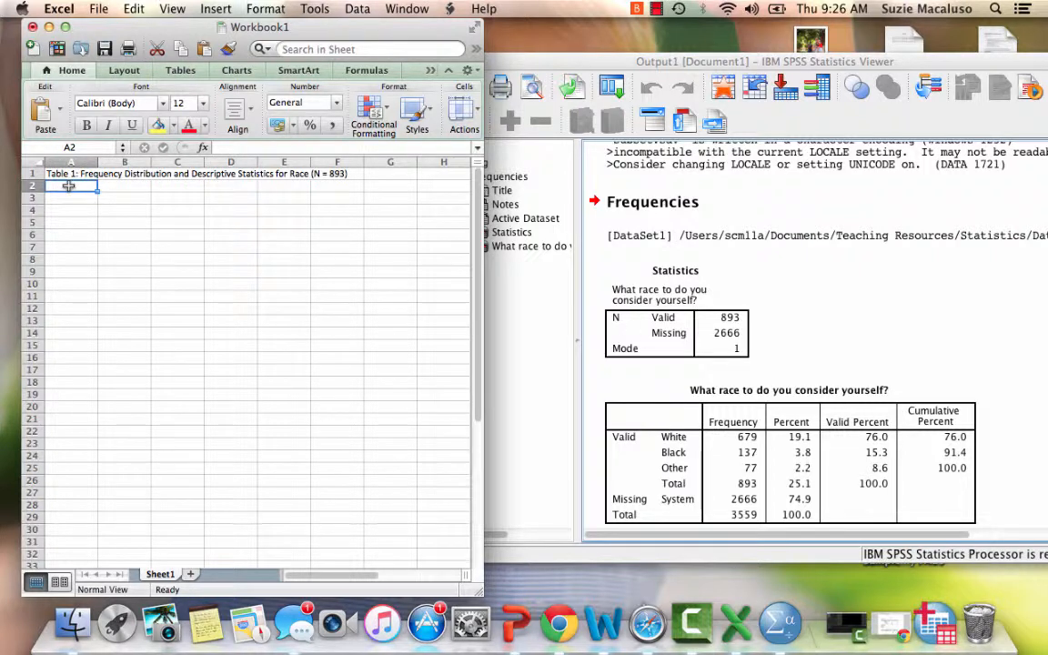
Enter the column headings Race, Percent and Cumulative Percent in cells A2 through C2.
text(C)
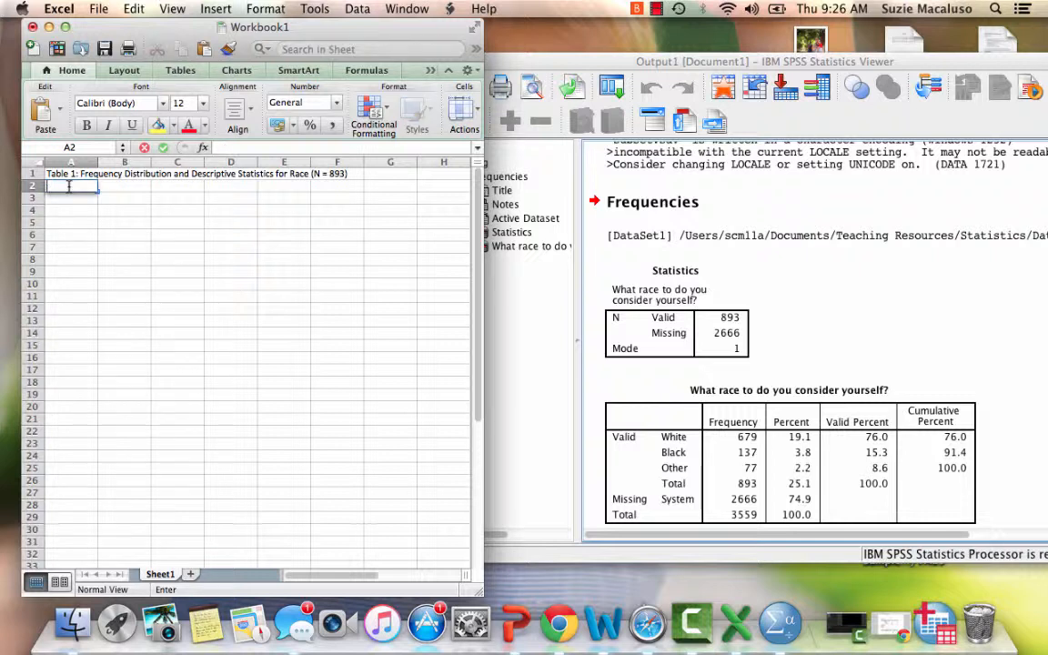
text(Race)
key(Tab)
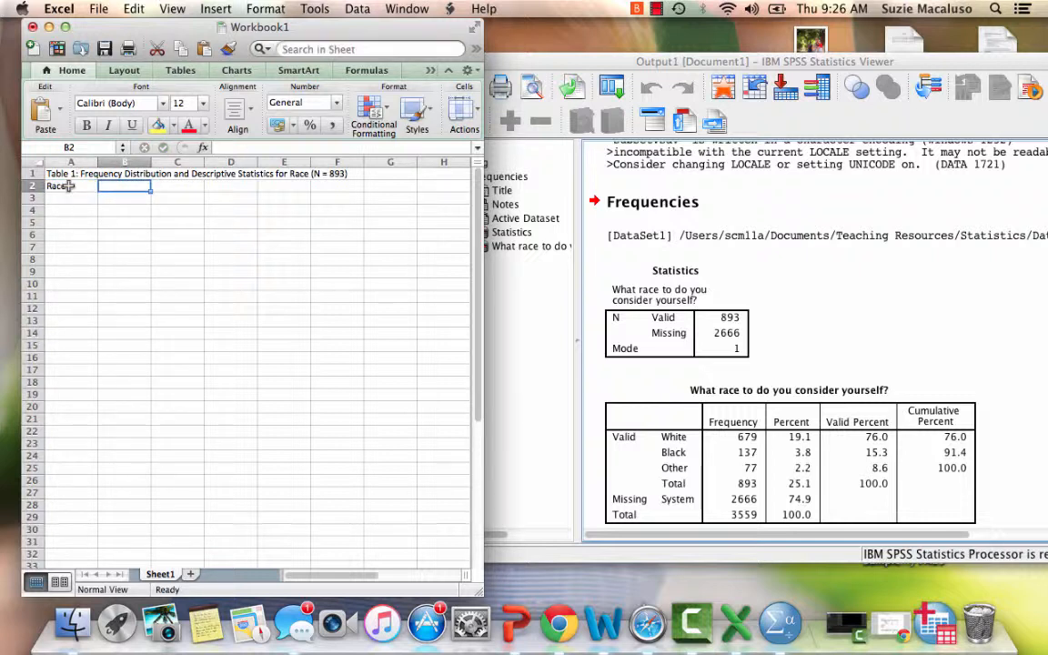
text(Percent)
key(Tab)
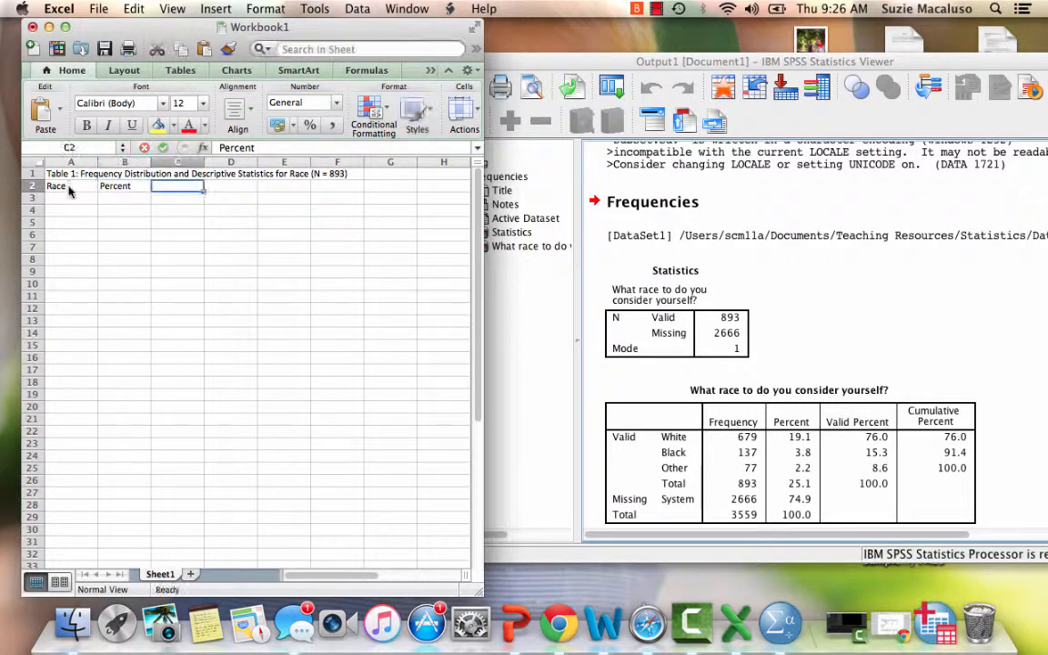
text(Cumulat)
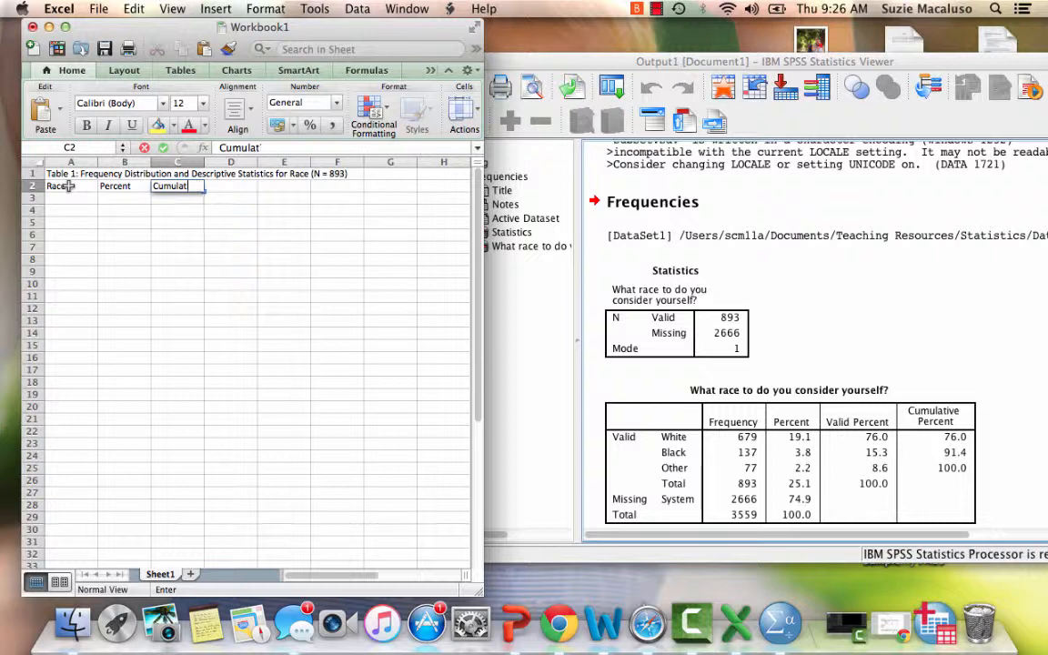
text(ive Percent)
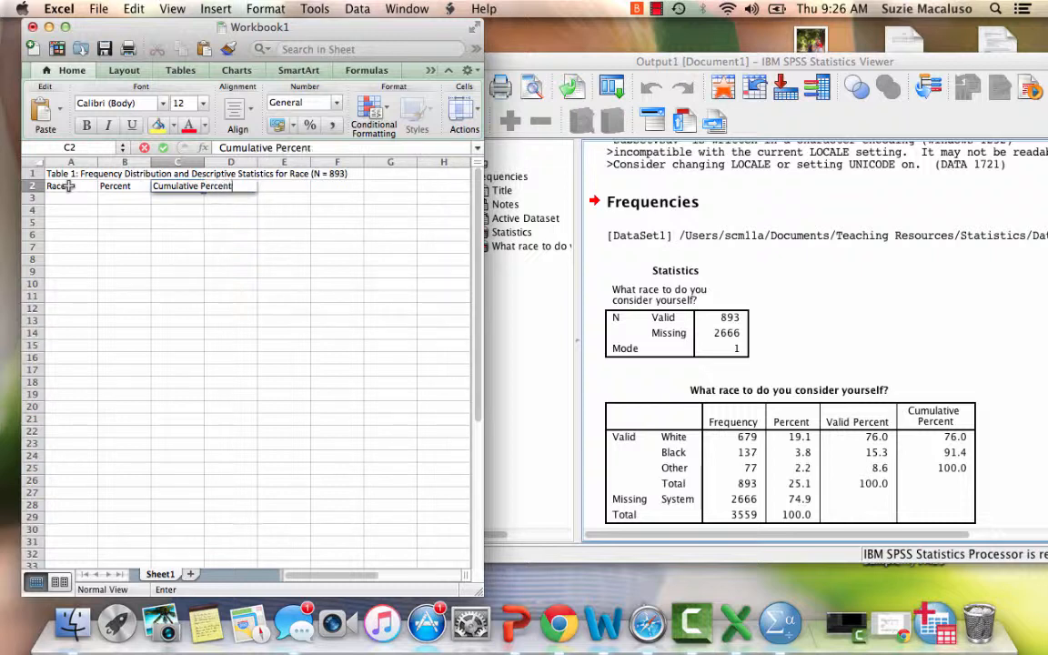
key(Return)
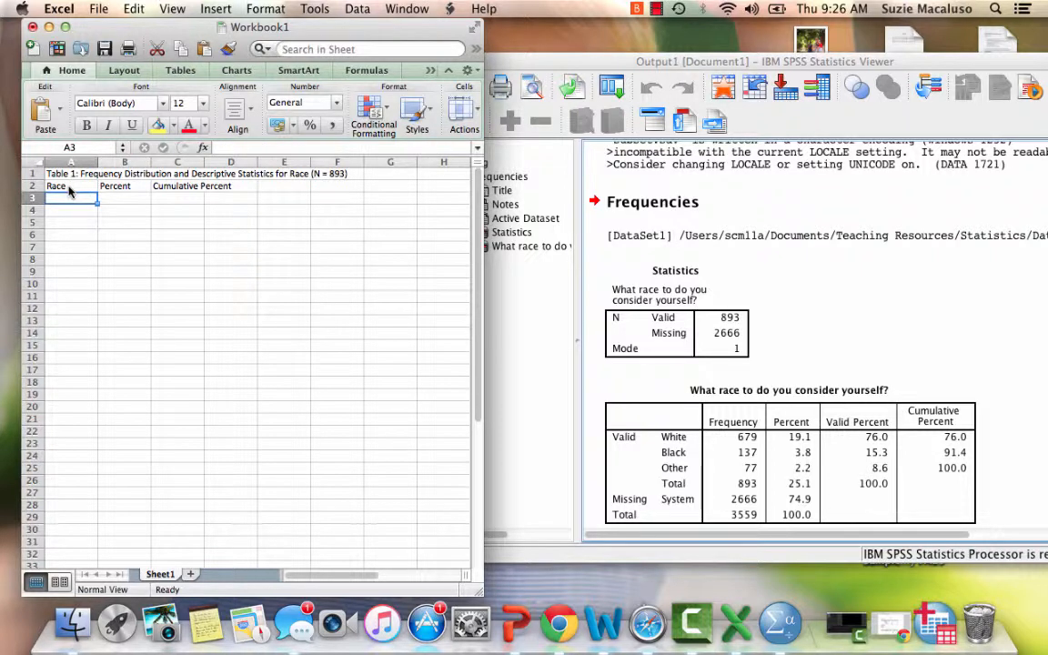
List the race categories White, Black and Other in cells A3 through A5.
text(White)
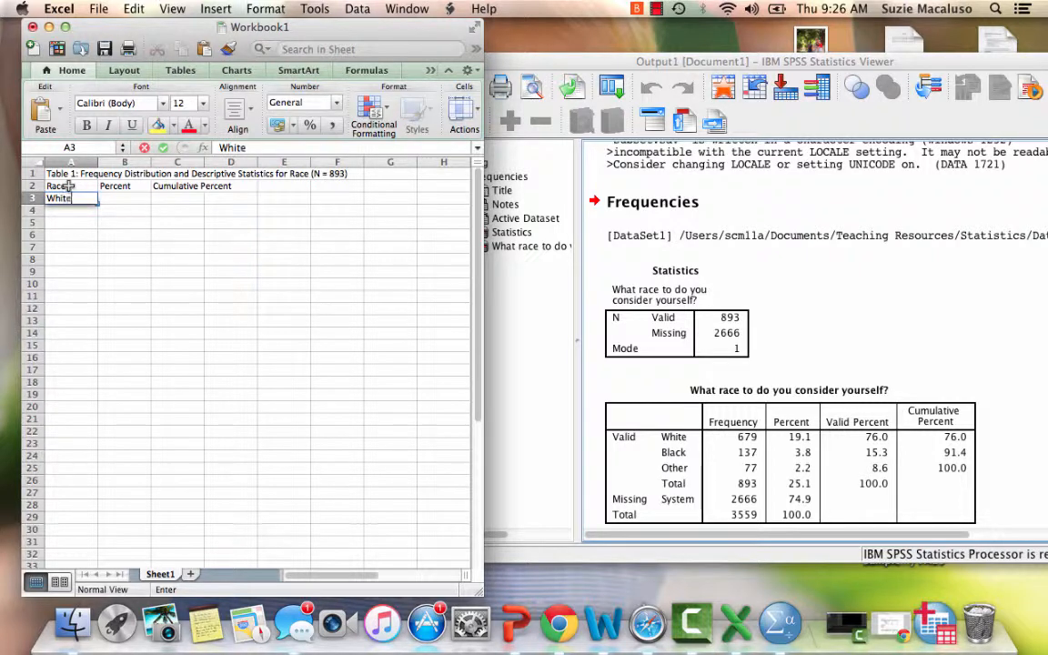
key(Return)
text(Black)
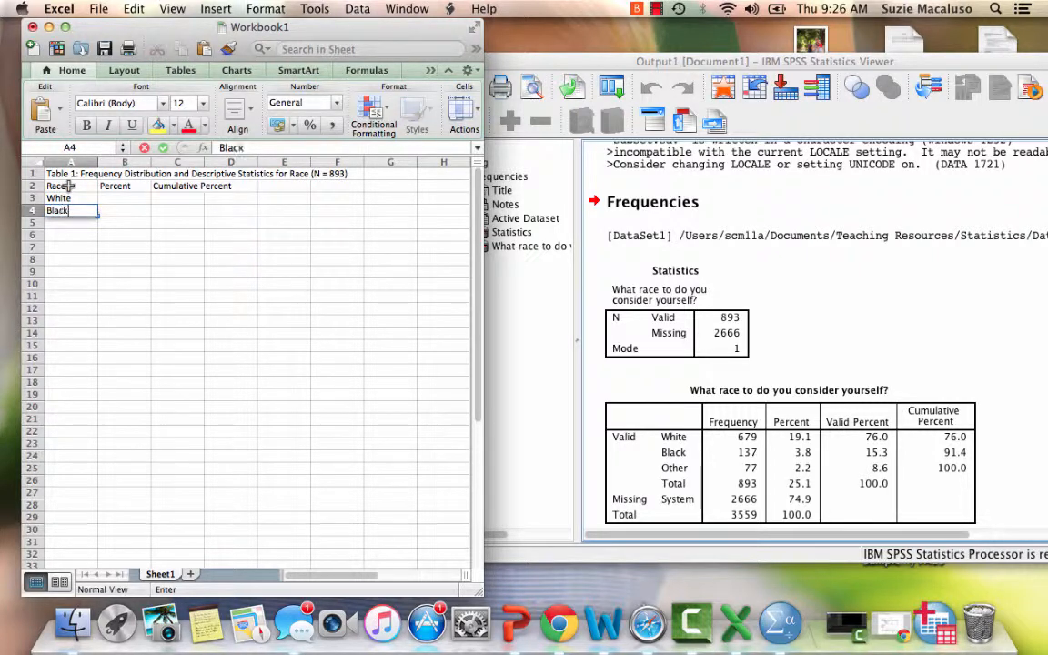
key(Return)
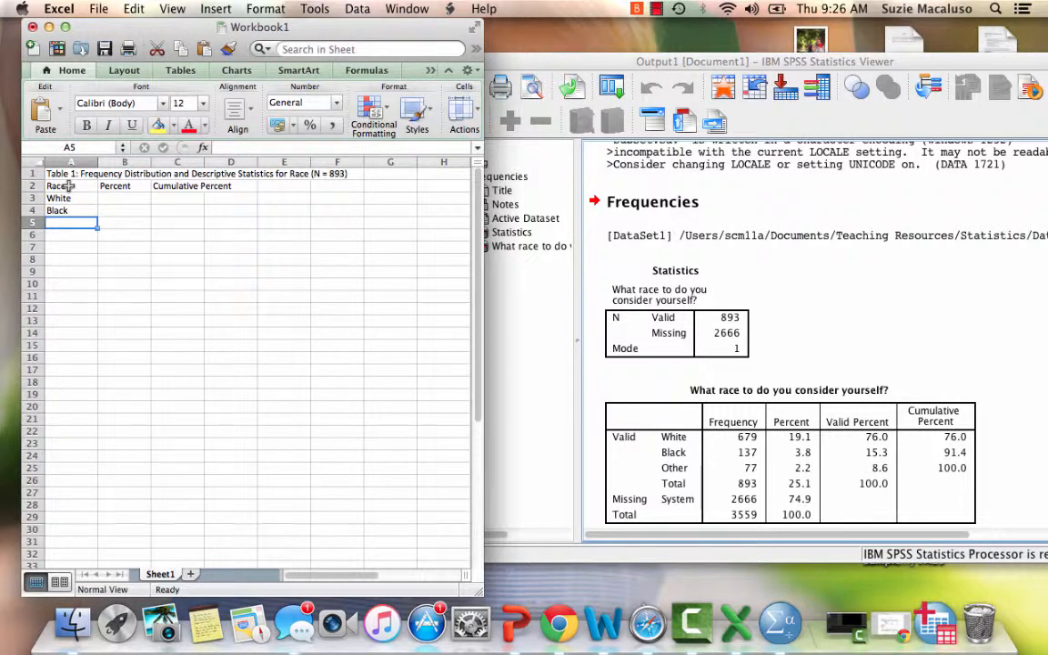
text(Other)
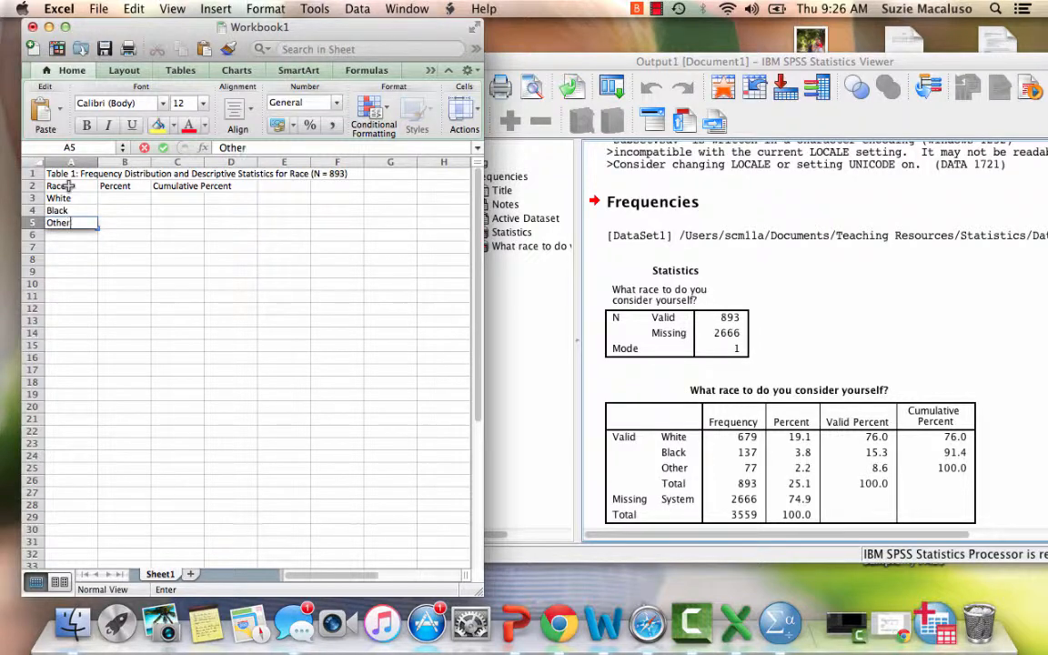
key(Tab)
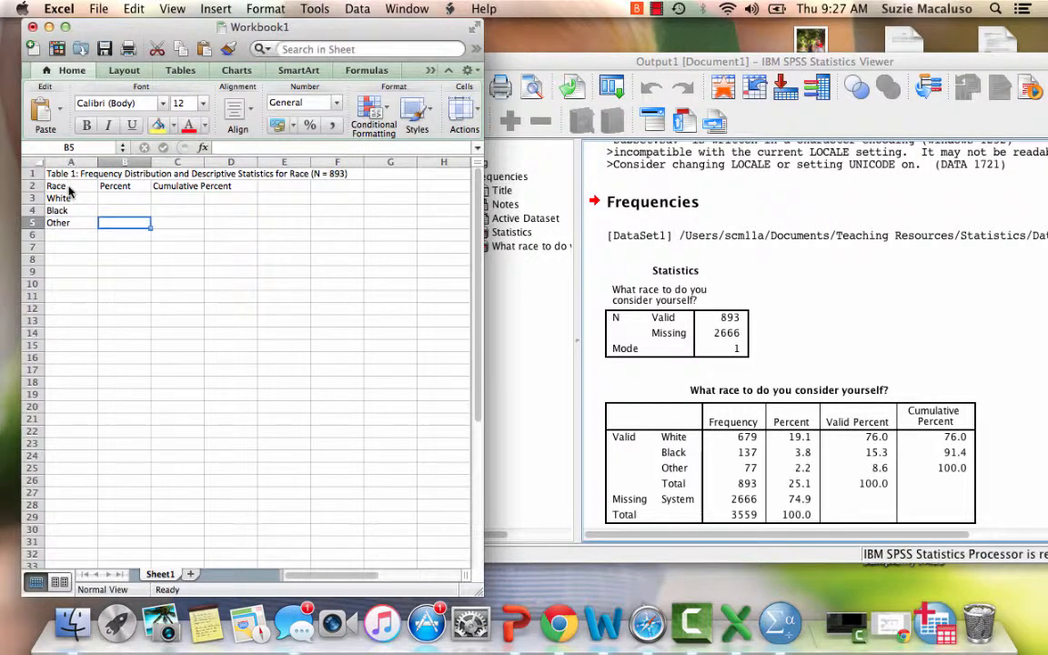
Fill the Percent column with 76.0 for White, 15.6 for Black and 8.6 for Other.
click(125, 198)
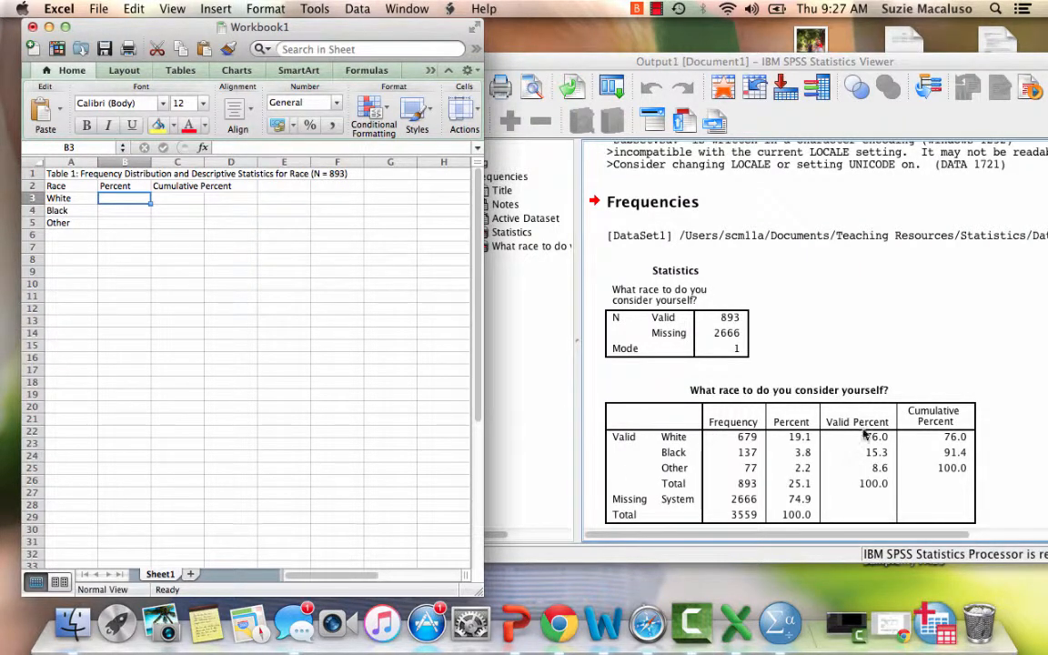
text(76.0)
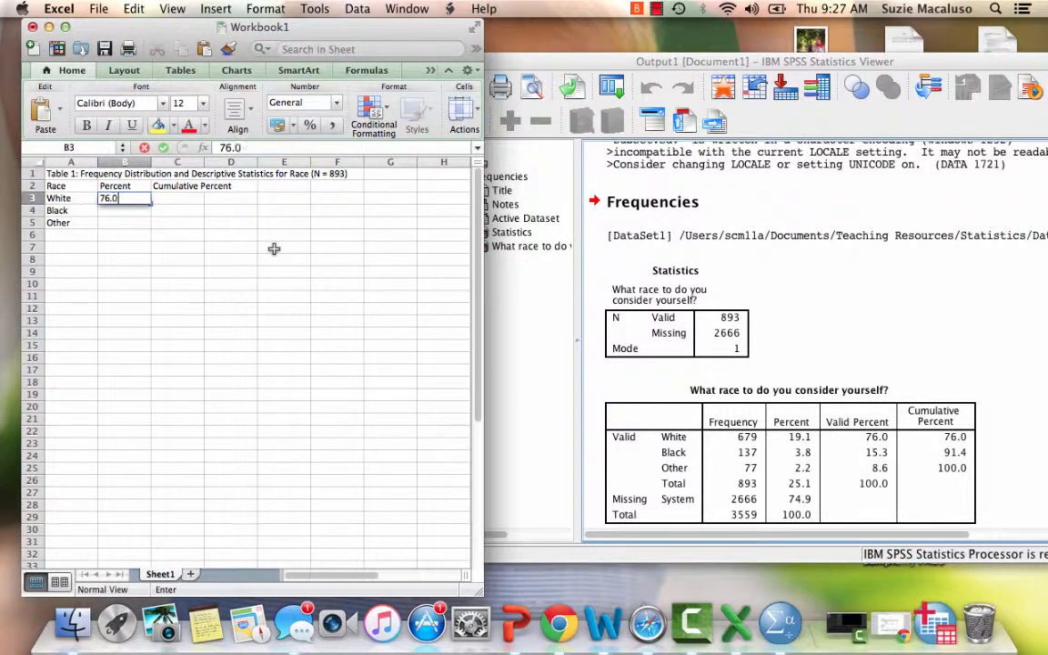
key(Return)
text(15.6)
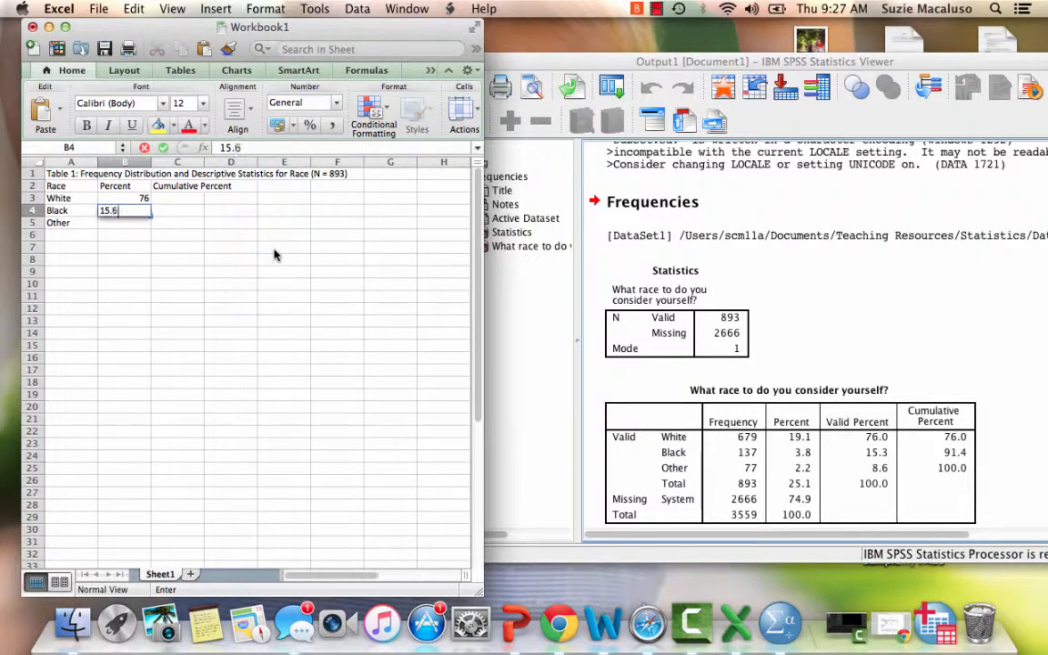
key(Return)
text(8.6)
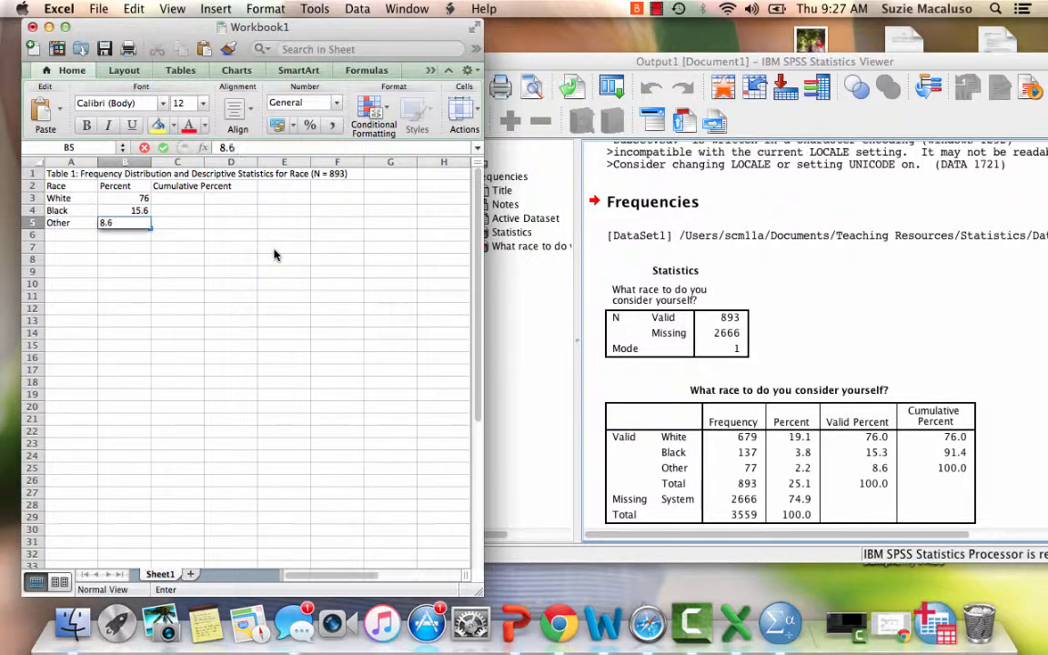
key(Return)
Fill the Cumulative Percent column with 76 for White, 91.4 for Black and 100.0 for Other.
click(173, 197)
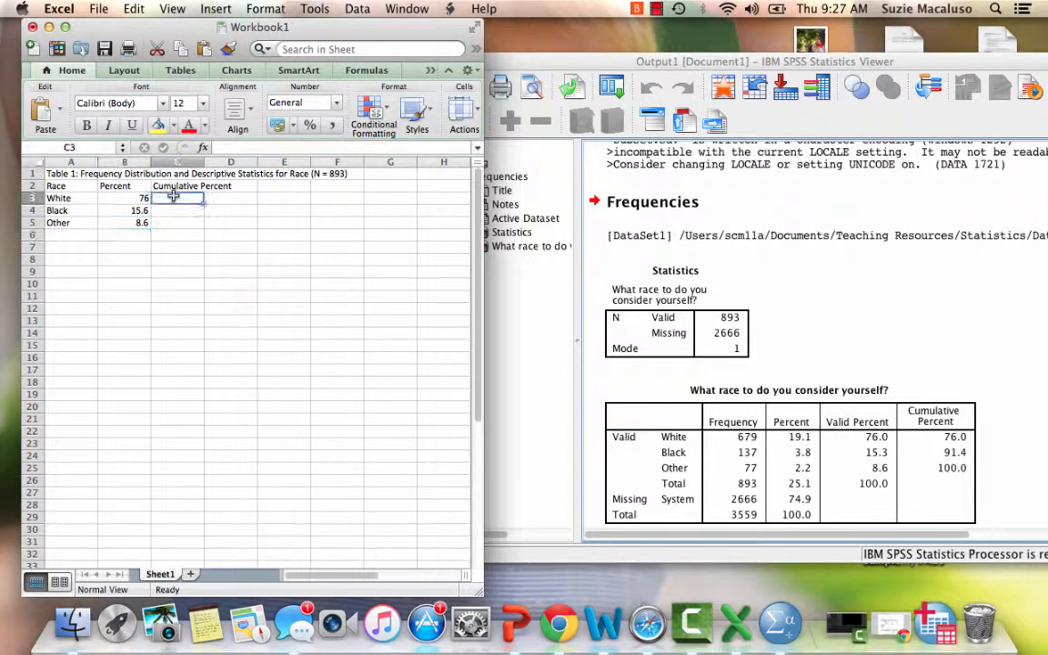
text(76)
key(Return)
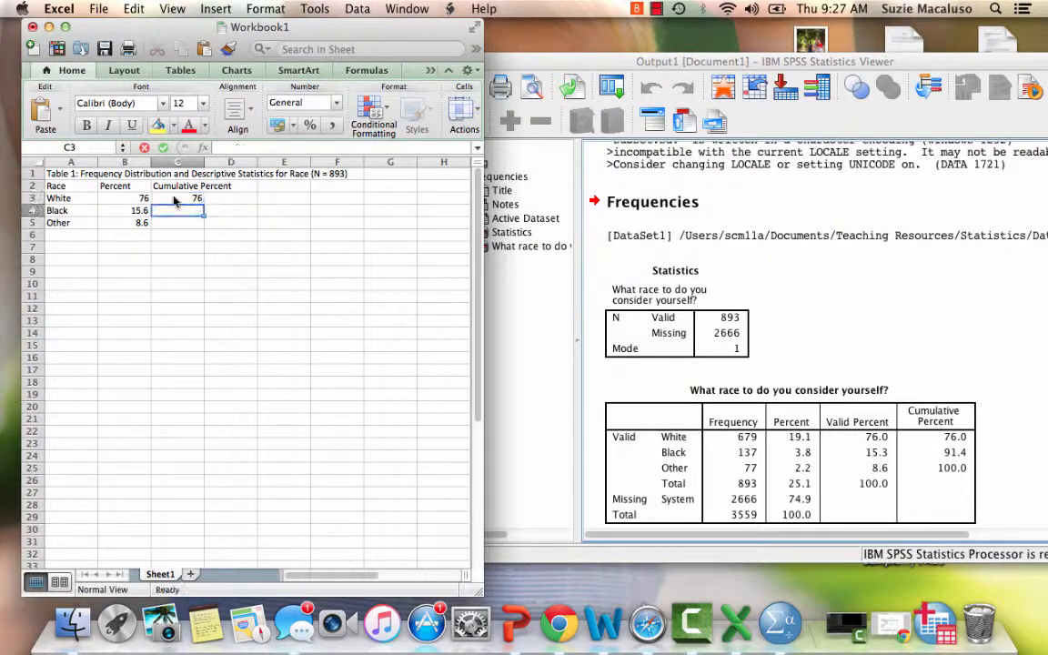
text(91.4)
key(Return)
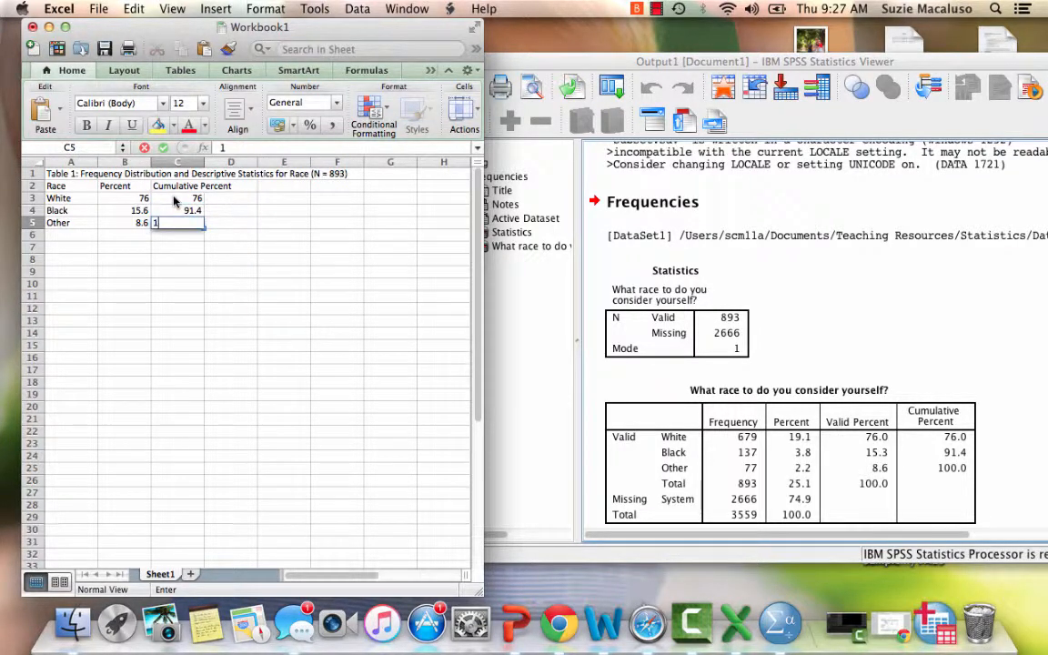
text(100.0)
key(Return)
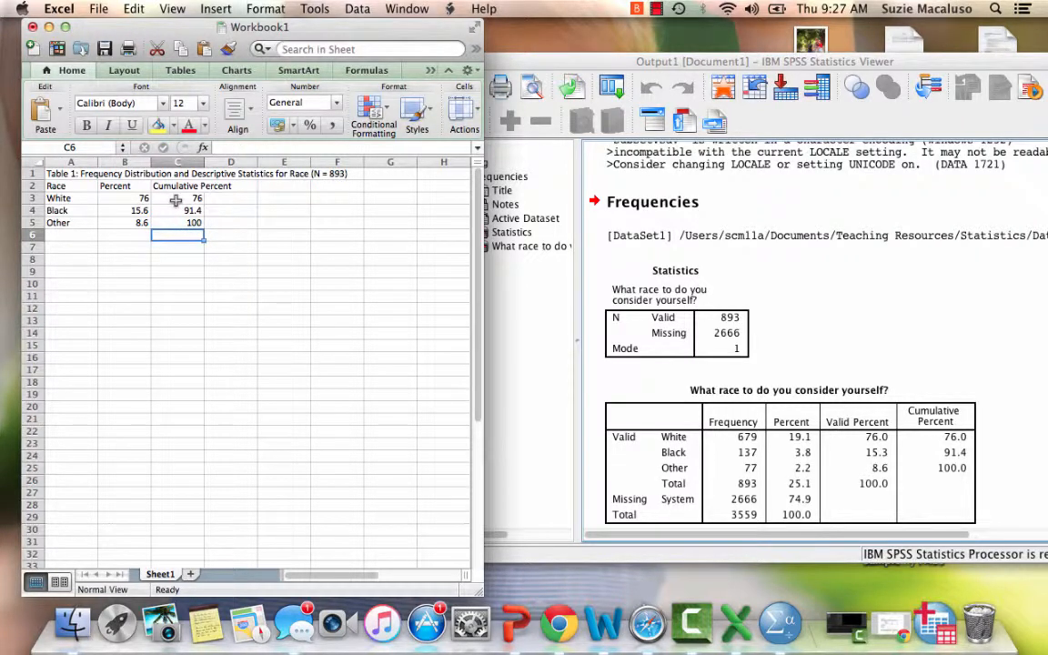
Format the percent and cumulative percent values in B3 through C5 as numbers with one decimal place.
click(122, 197)
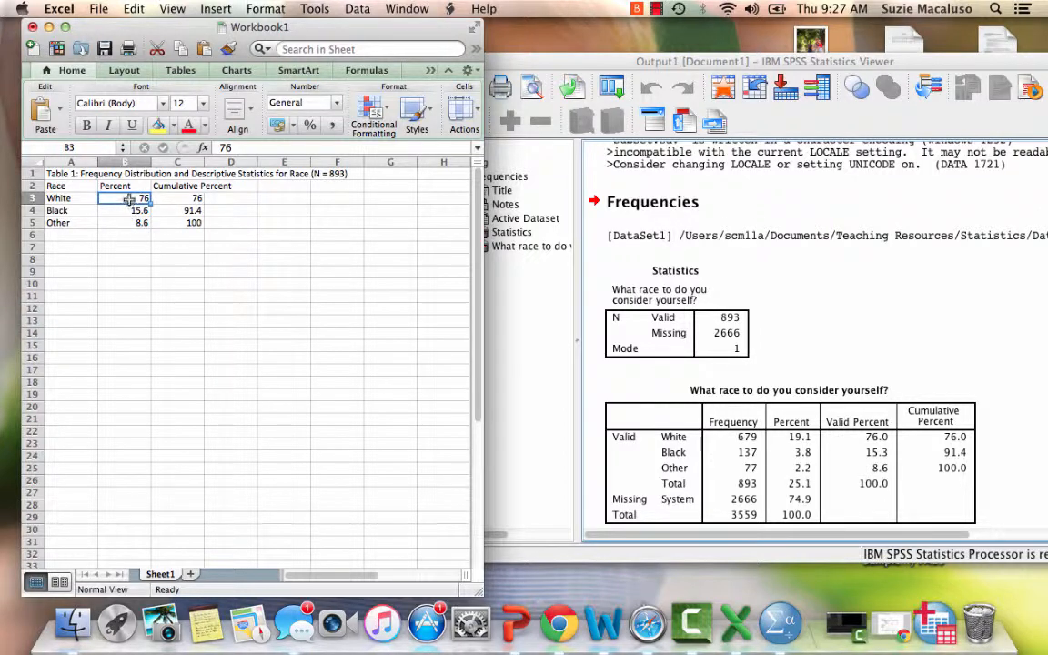
drag(141, 198, 180, 223)
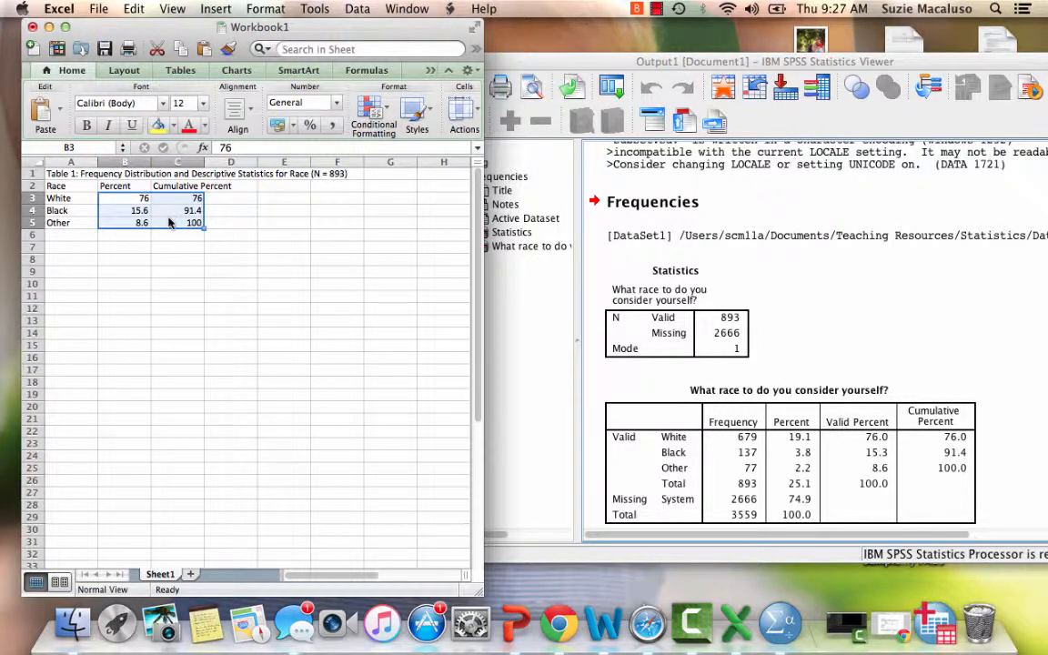
right_click(168, 222)
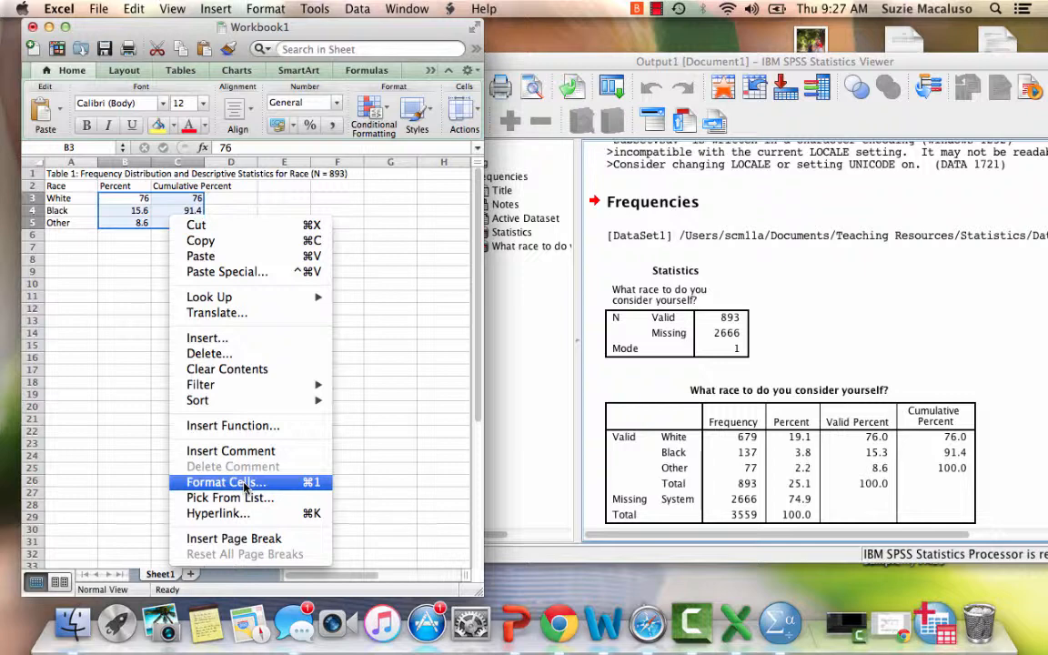
click(244, 486)
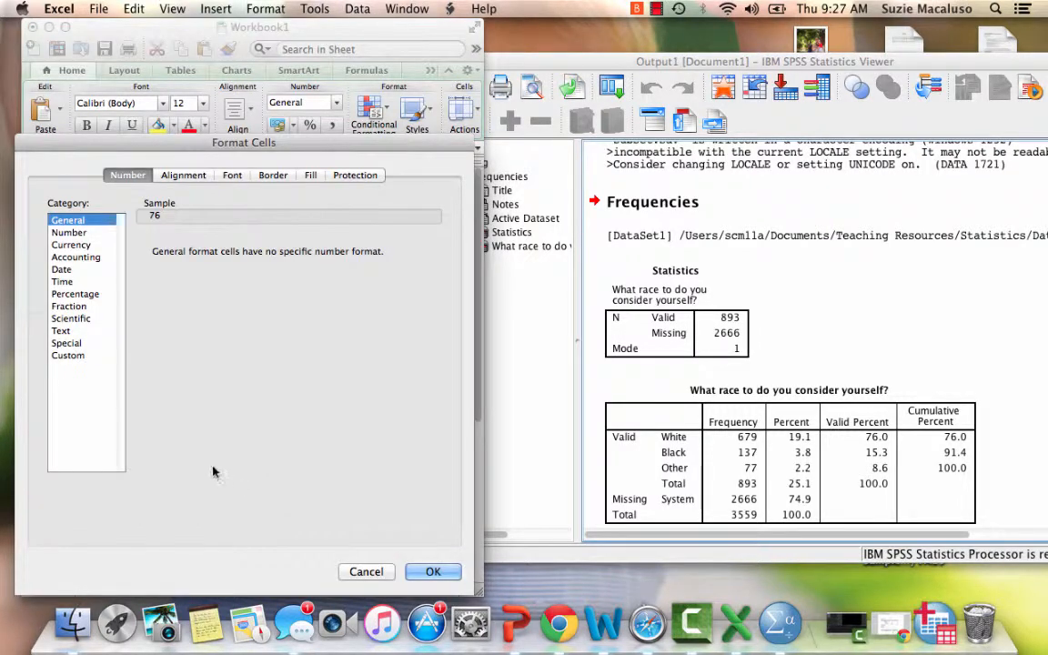
click(78, 233)
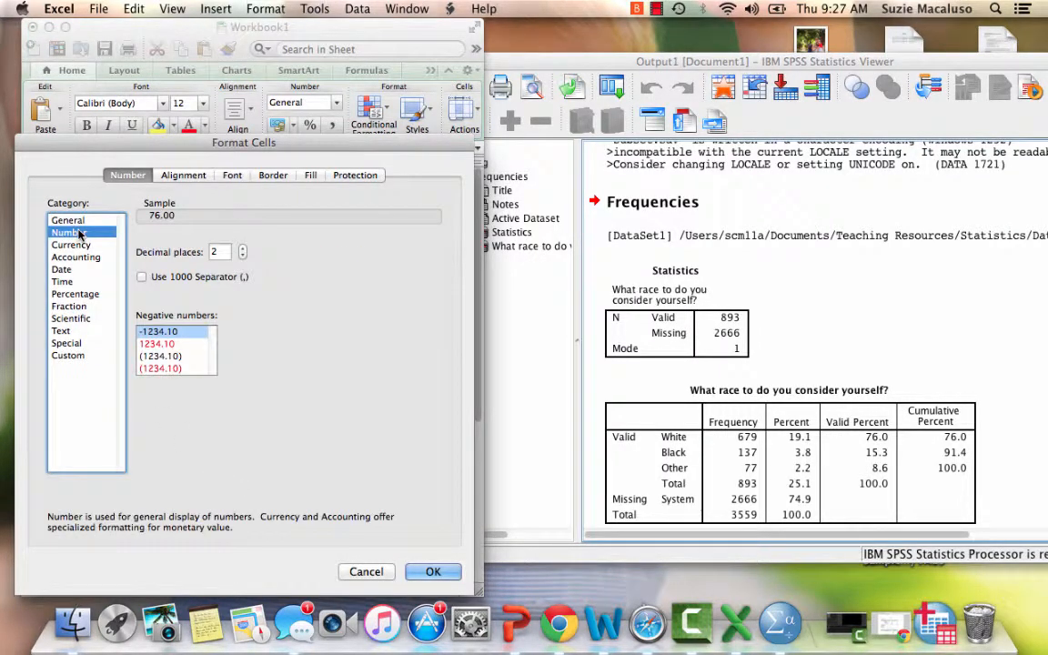
click(242, 255)
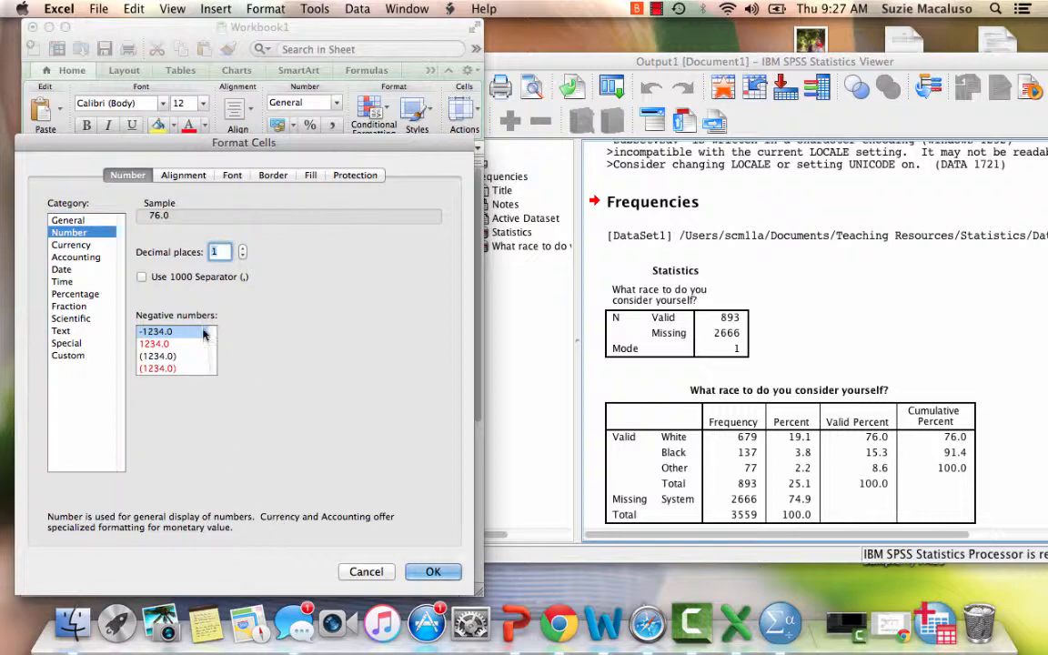
click(428, 569)
click(654, 11)
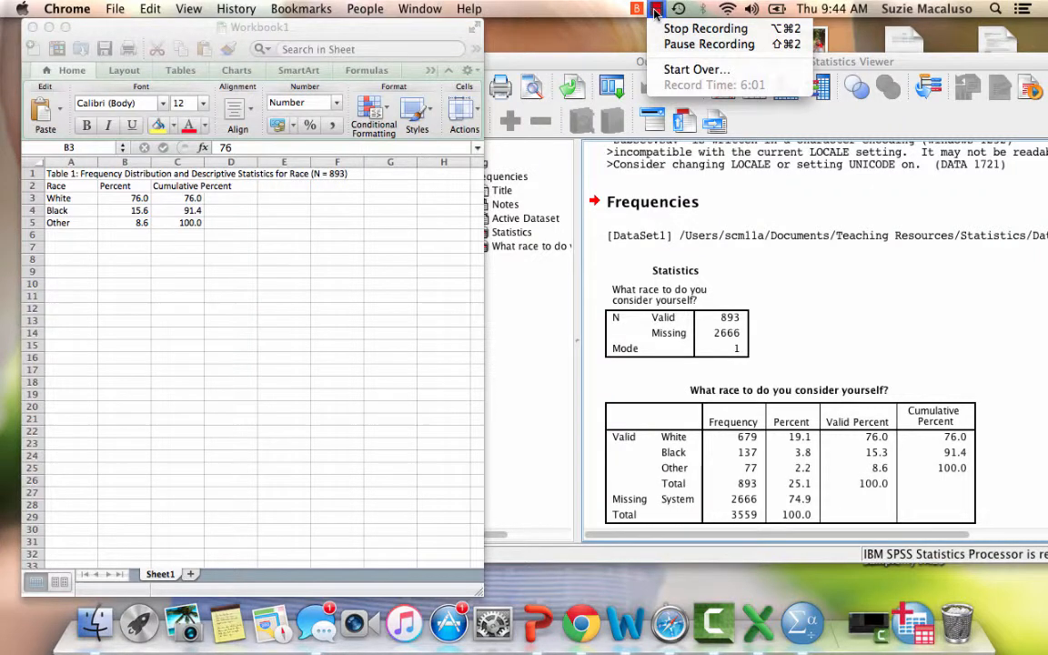
click(655, 12)
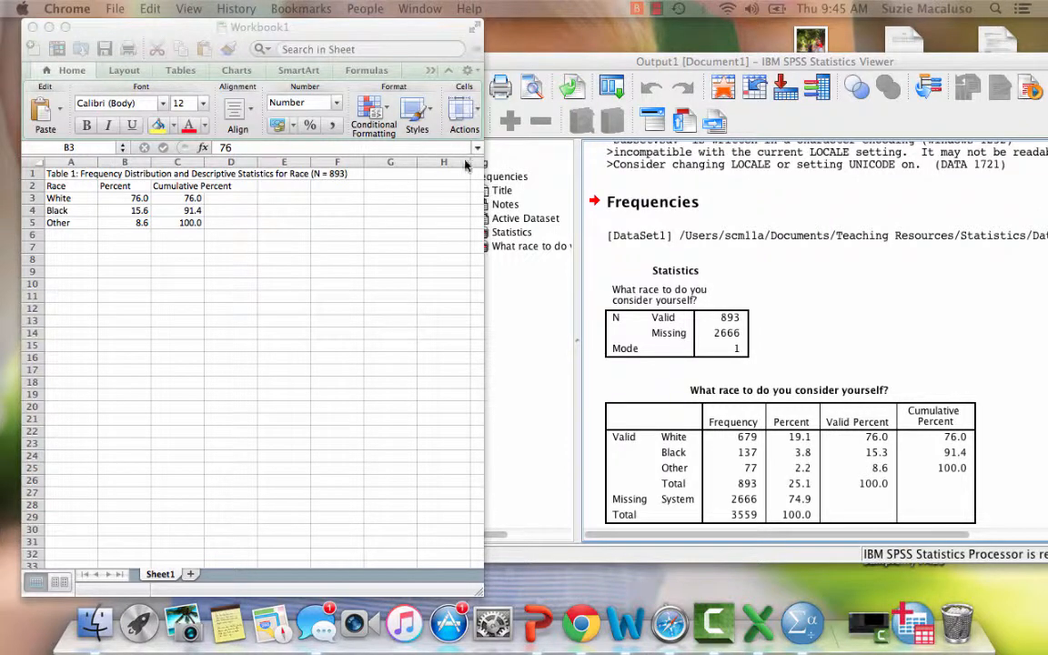
Widen the workbook window, and merge and center the table title across cells A1 through C1.
click(484, 190)
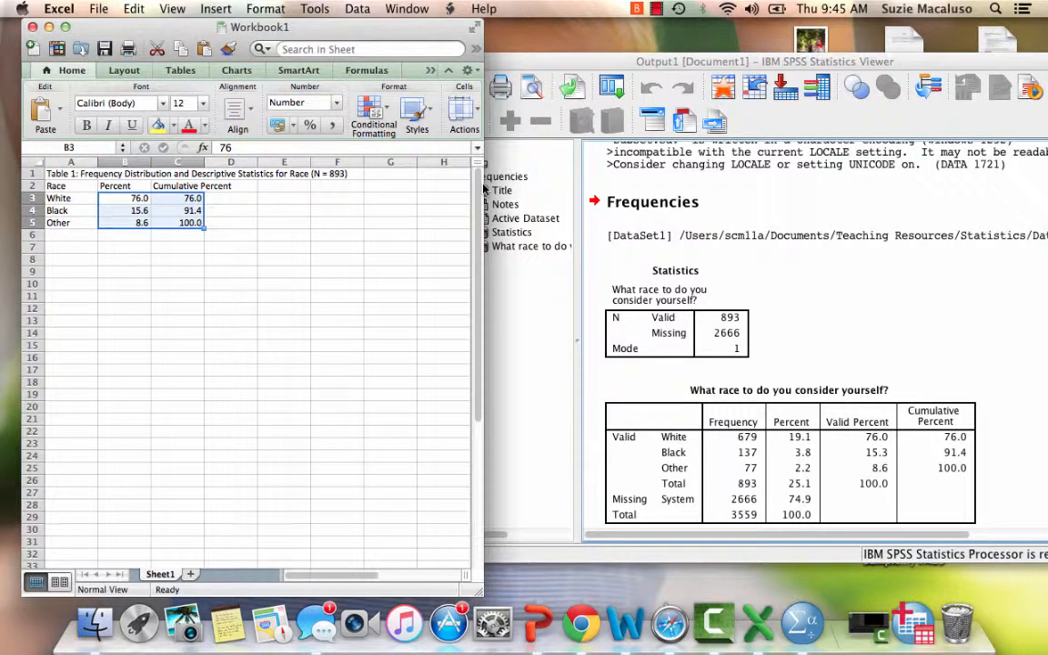
double_click(485, 56)
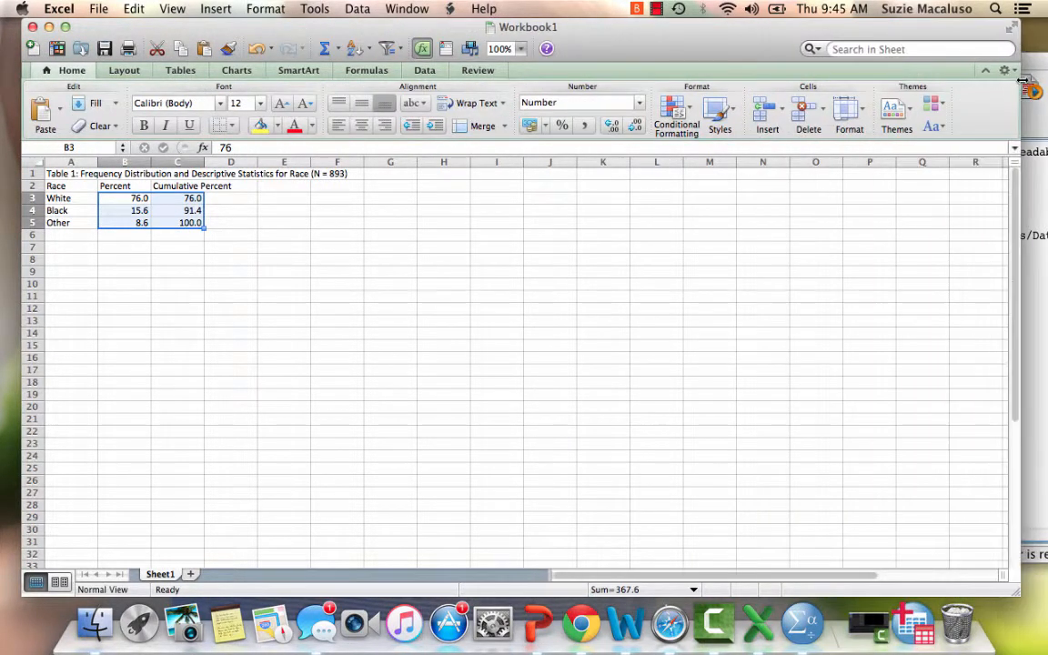
click(50, 197)
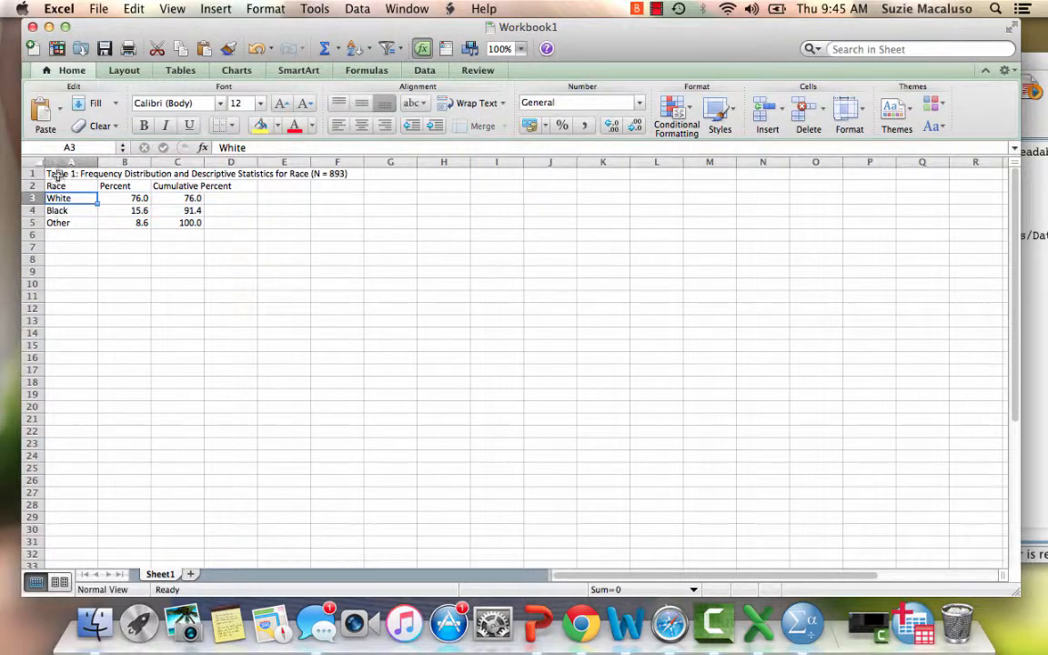
click(55, 173)
drag(52, 172, 196, 174)
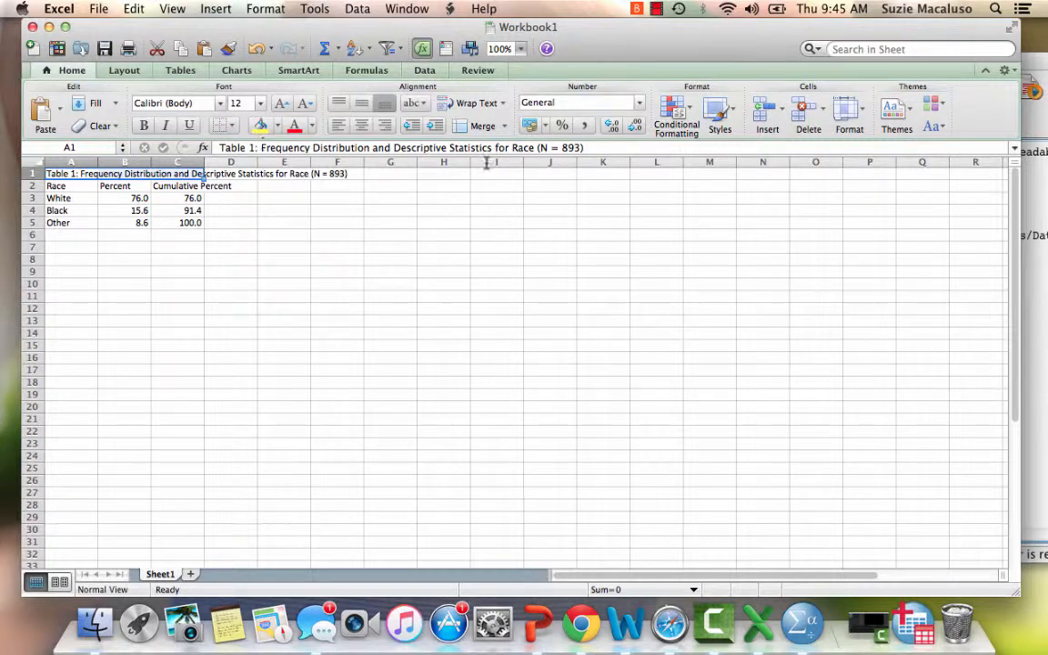
click(505, 127)
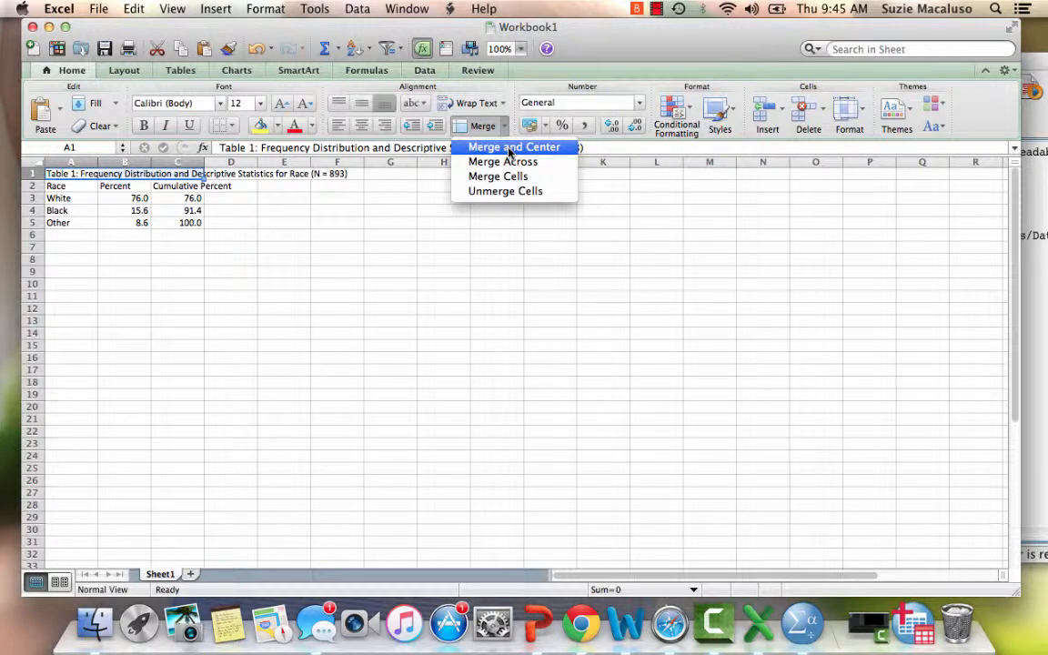
click(509, 148)
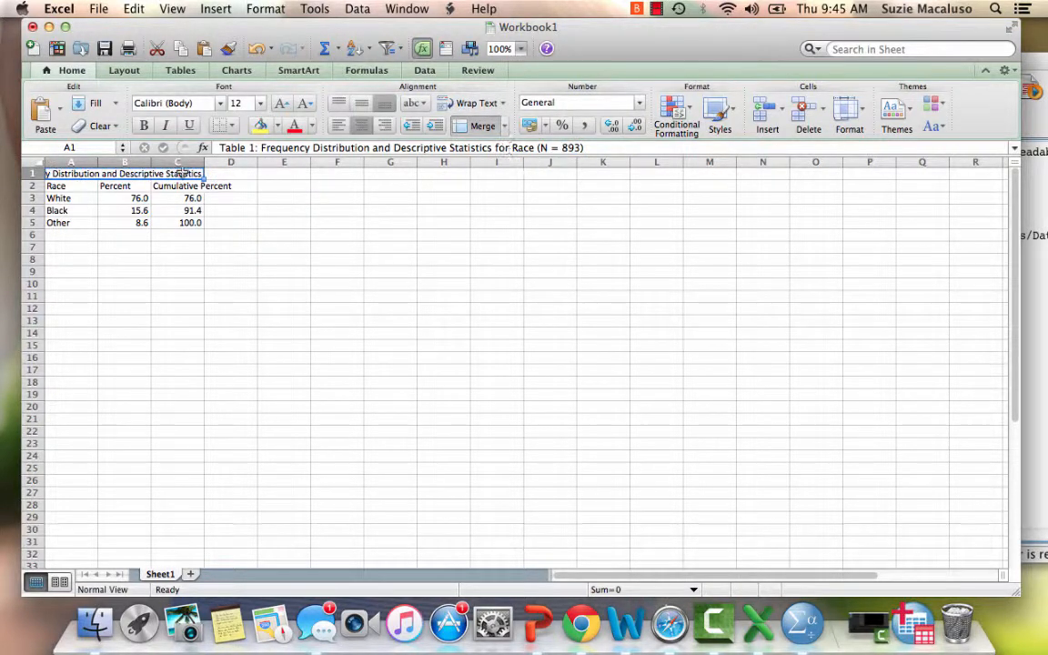
Wrap the merged title over three lines in a taller row 1, with "(N = 893)" spaced onto its own line.
click(500, 103)
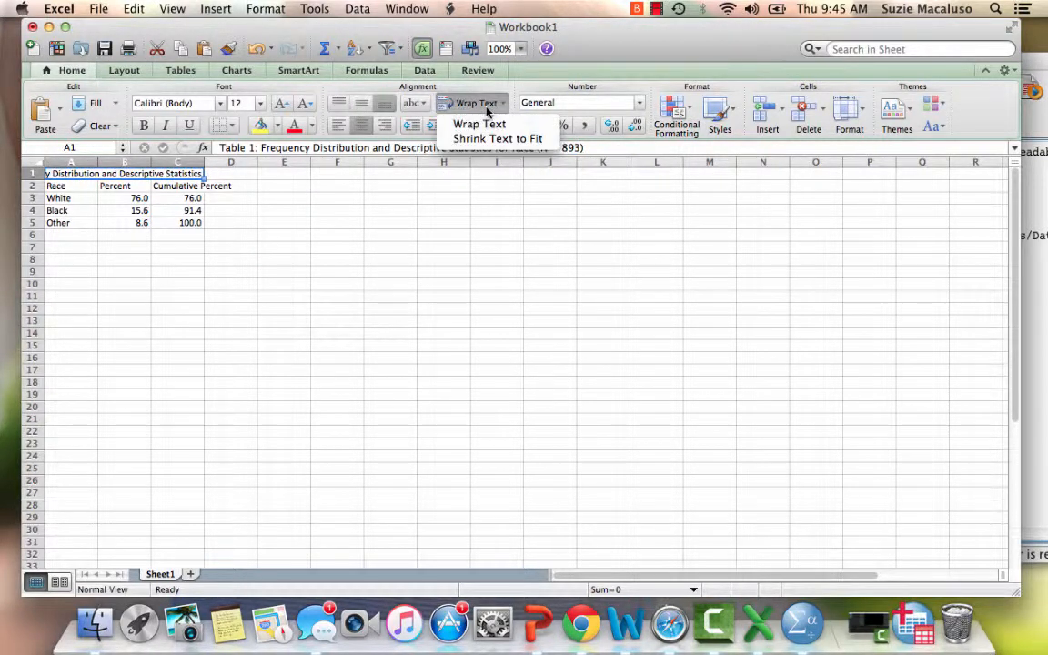
click(489, 124)
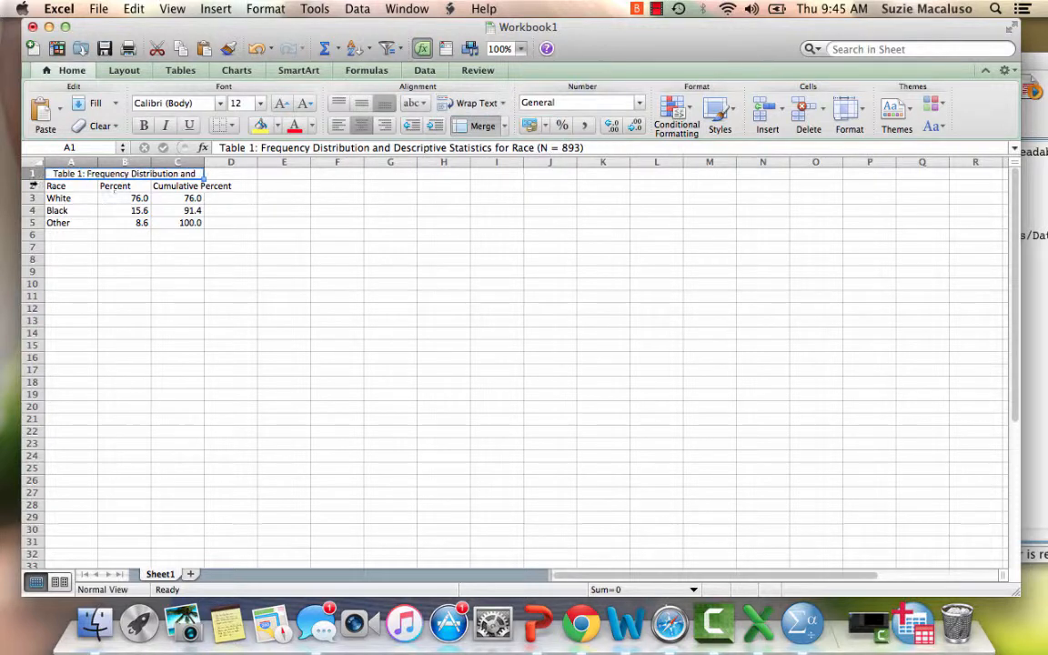
drag(33, 177, 28, 204)
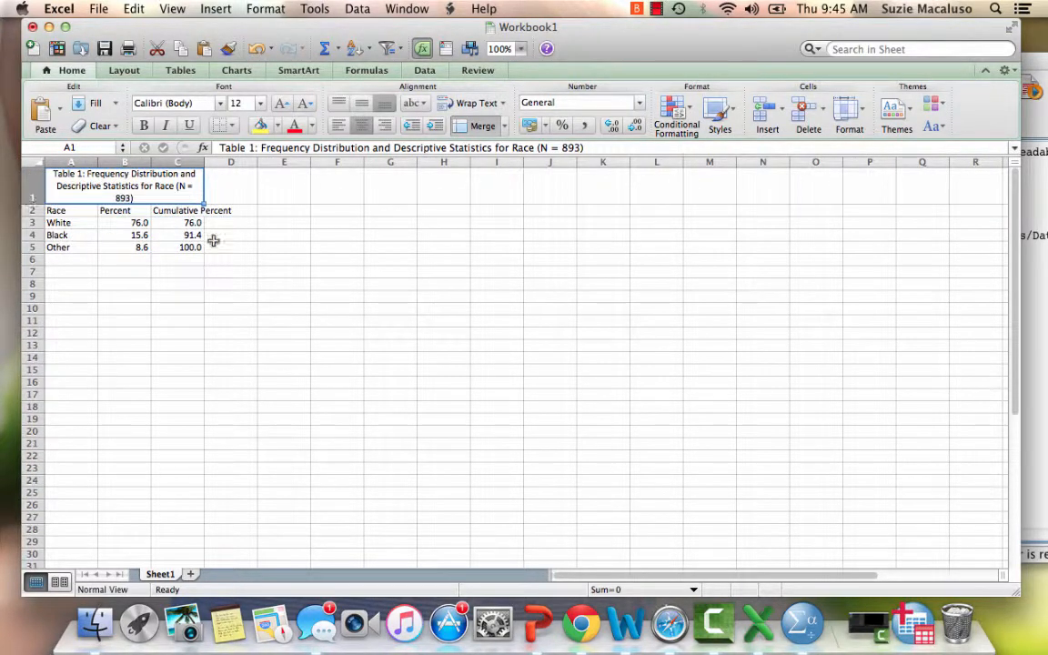
double_click(167, 189)
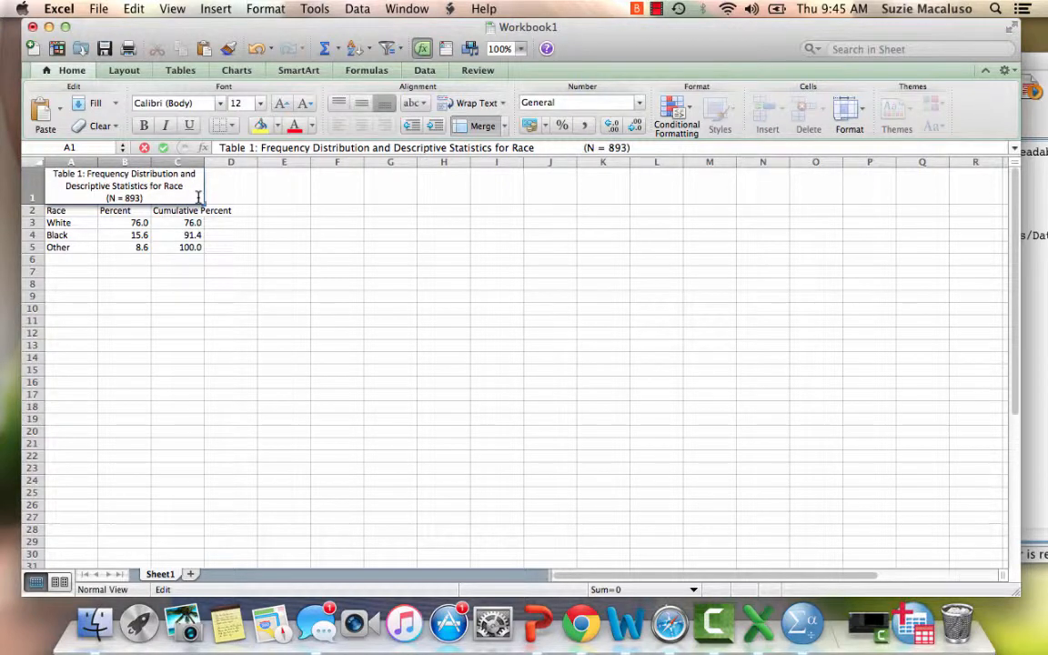
click(207, 211)
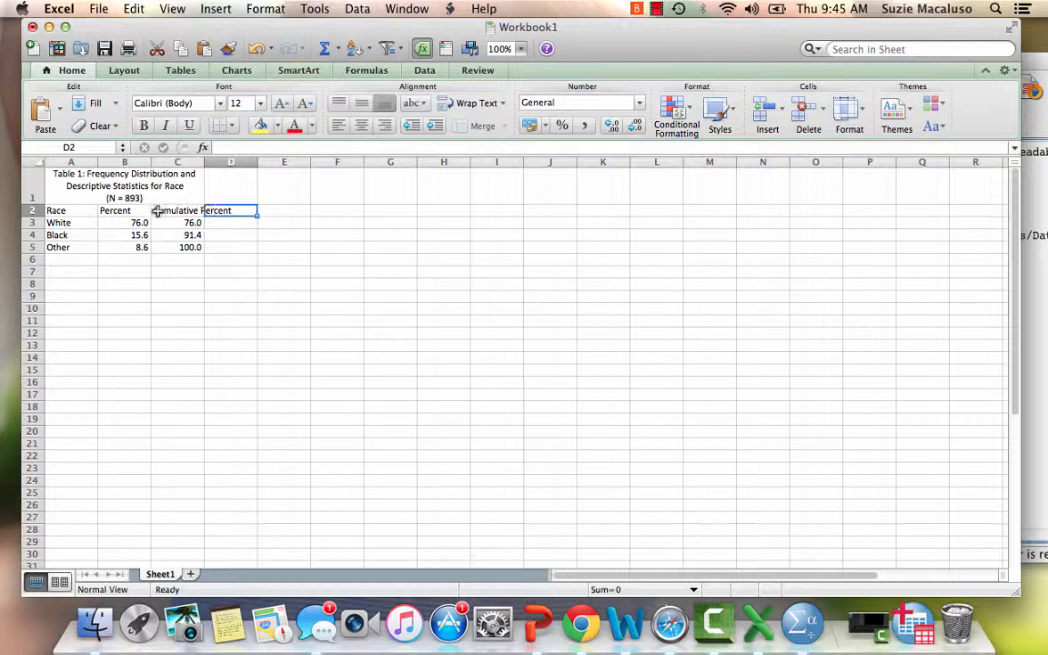
Wrap the Cumulative Percent heading in cell C2 so that it fits the column width.
click(163, 210)
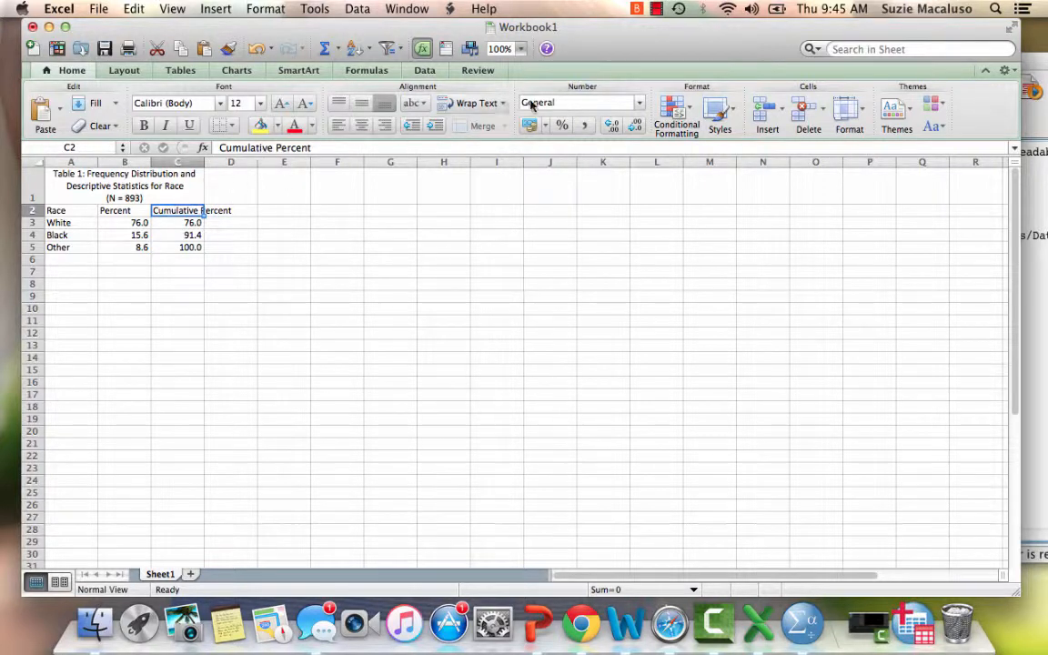
click(466, 103)
click(465, 127)
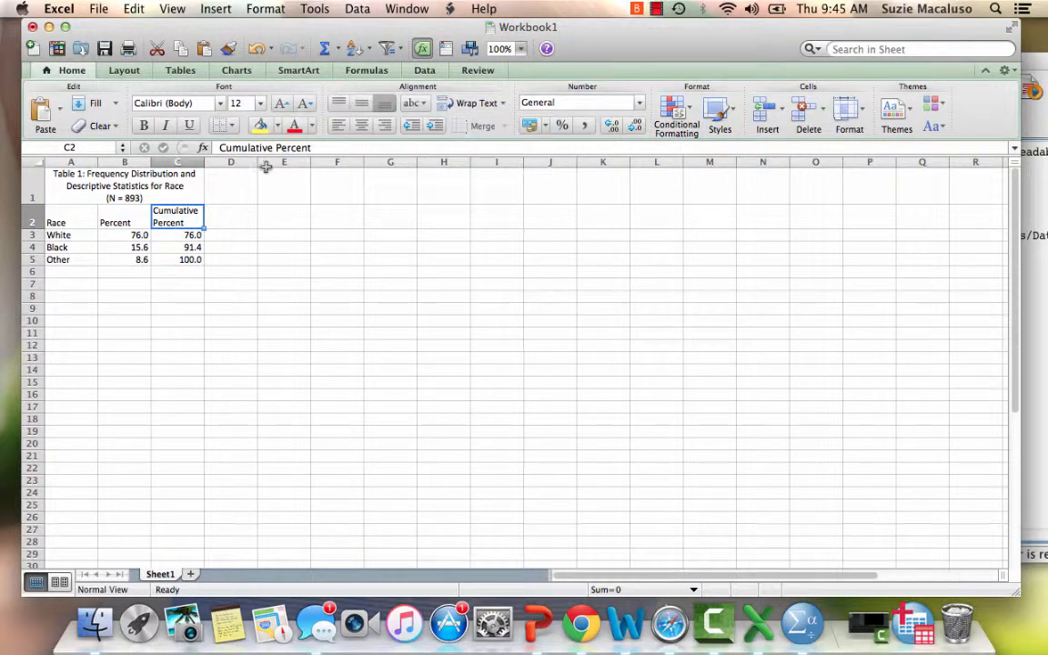
Center the column headings, the percentage values and the race categories horizontally in cells A2 through C5.
click(62, 219)
drag(61, 219, 173, 221)
click(362, 127)
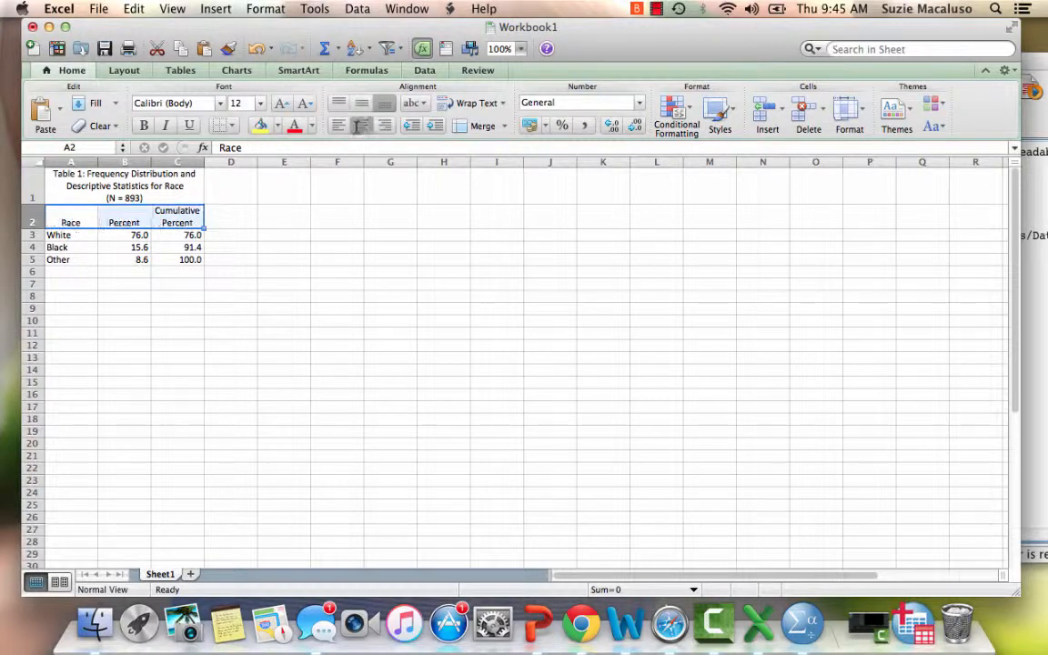
drag(139, 237, 159, 259)
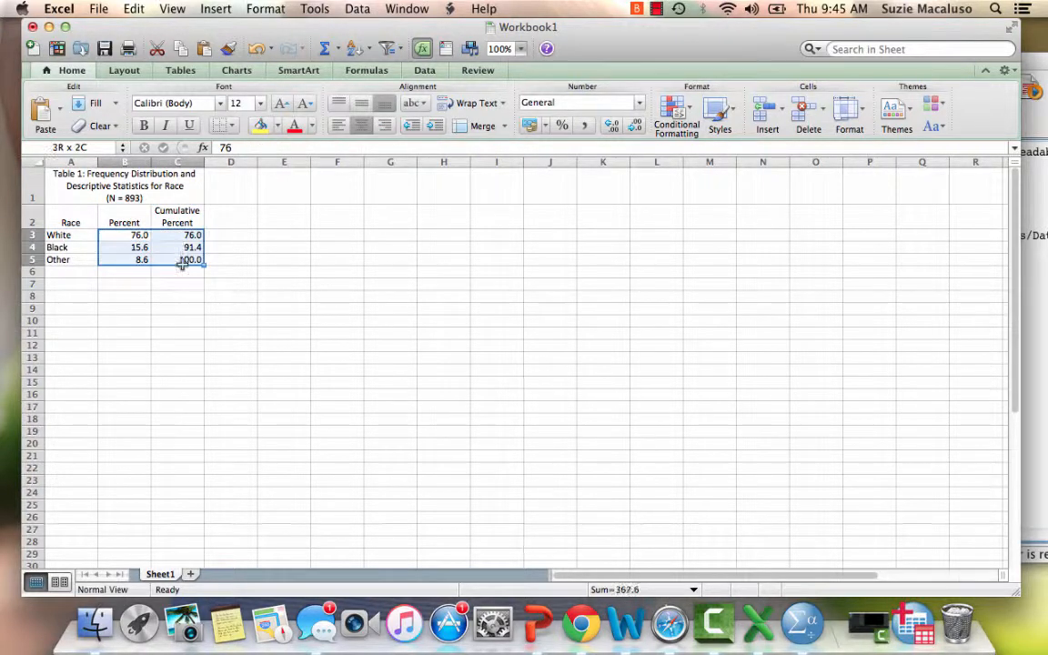
click(363, 127)
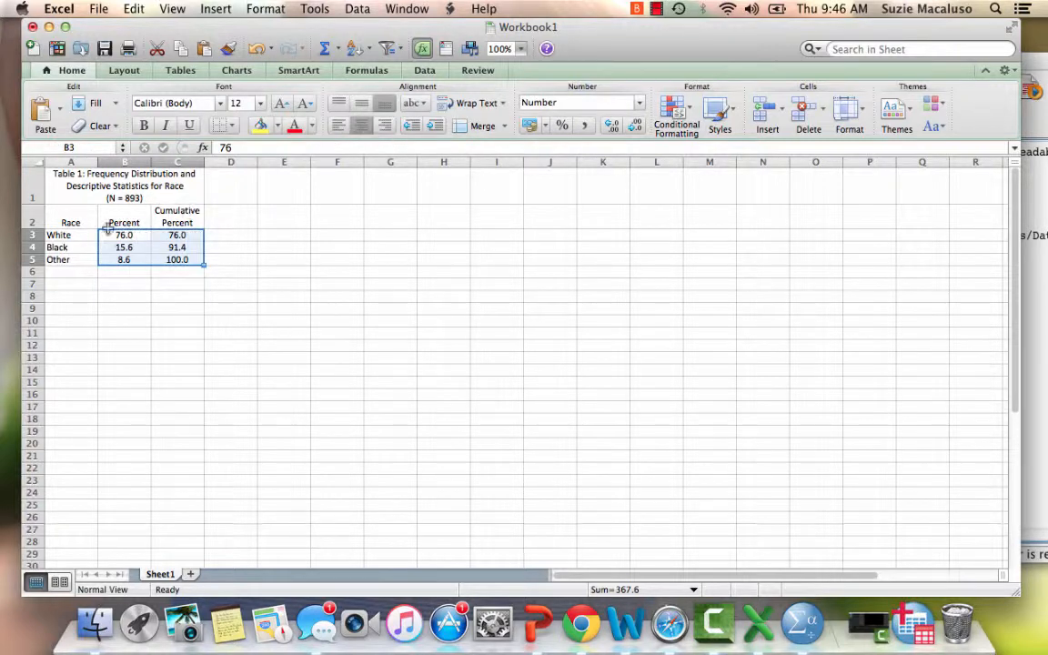
drag(75, 234, 82, 260)
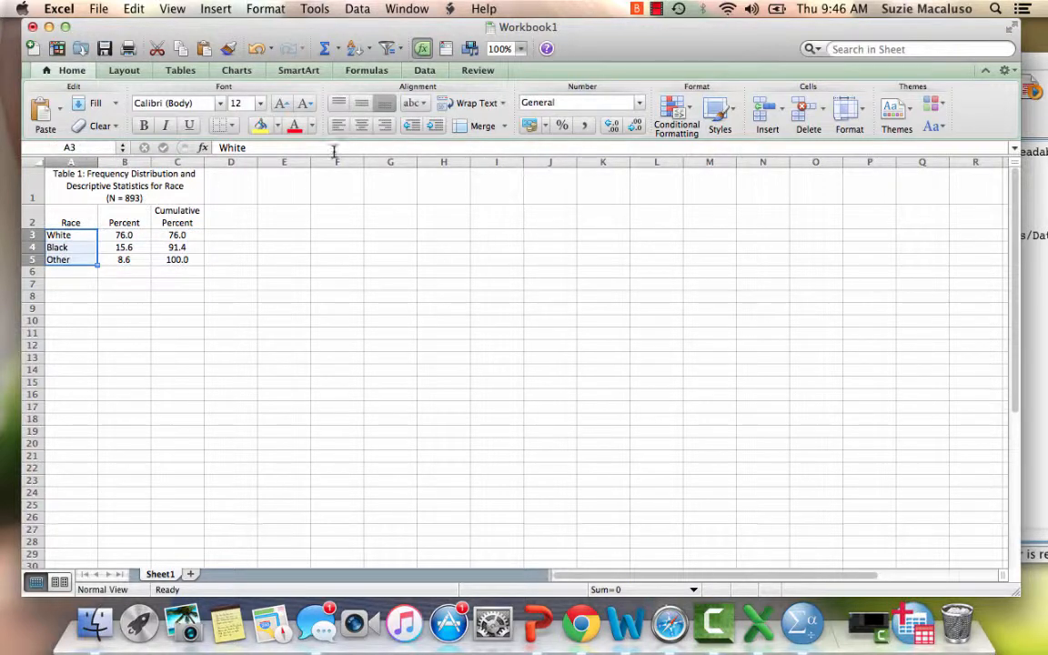
click(362, 129)
click(80, 189)
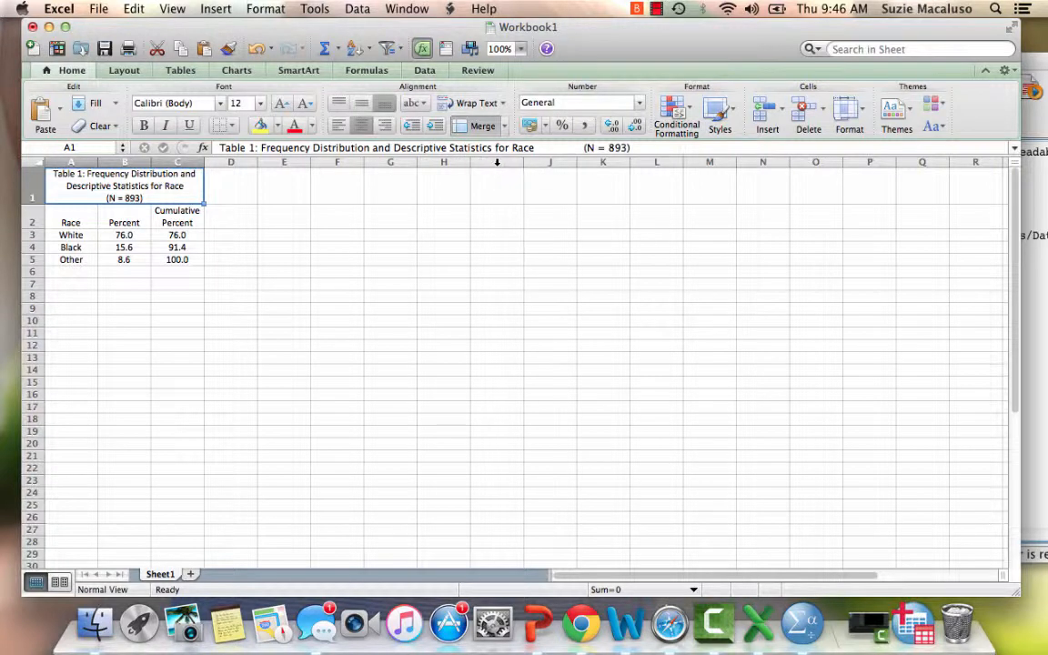
right_click(152, 191)
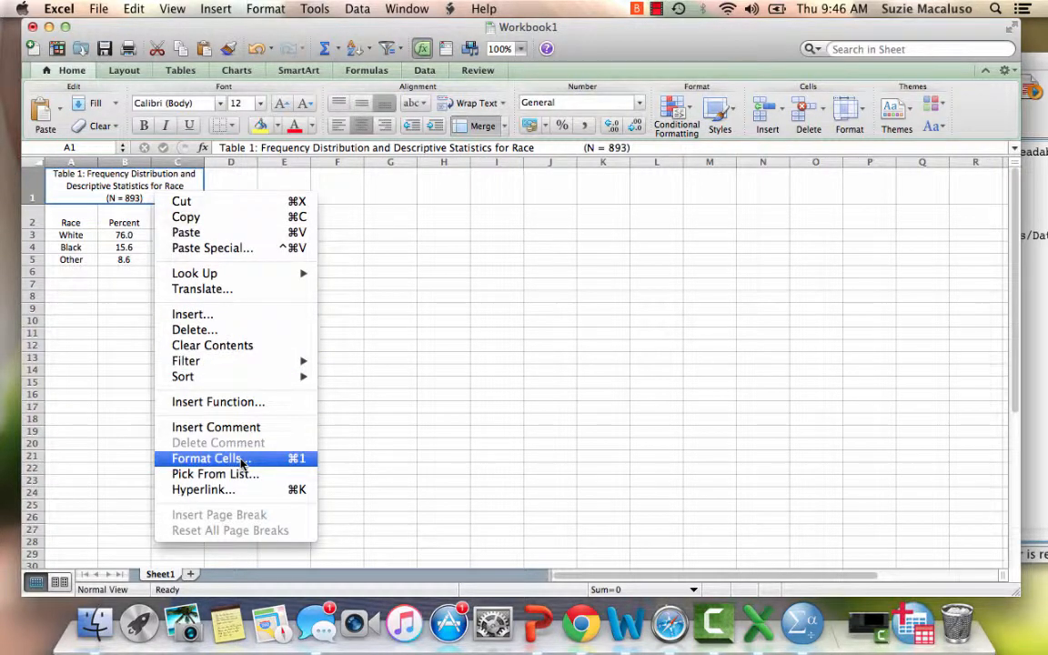
click(208, 459)
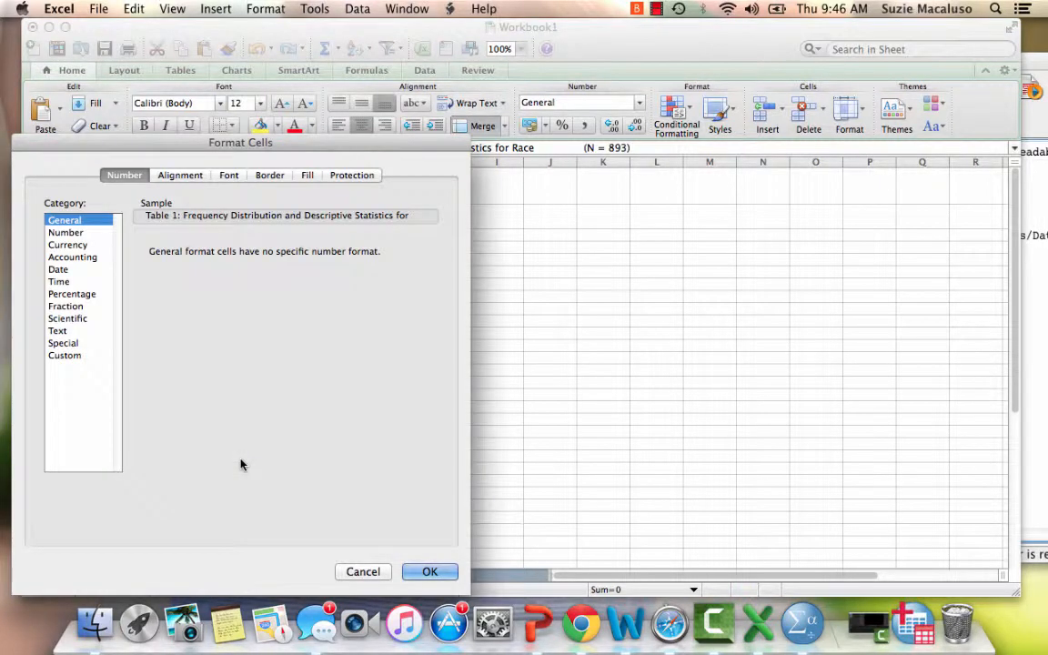
drag(258, 142, 794, 50)
click(520, 60)
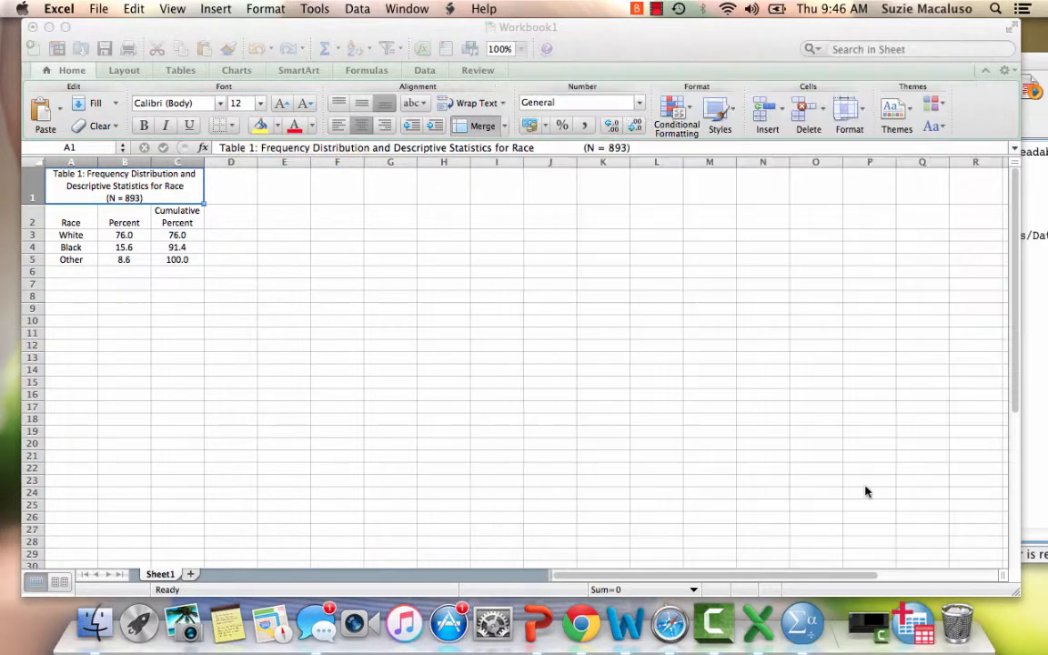
click(860, 482)
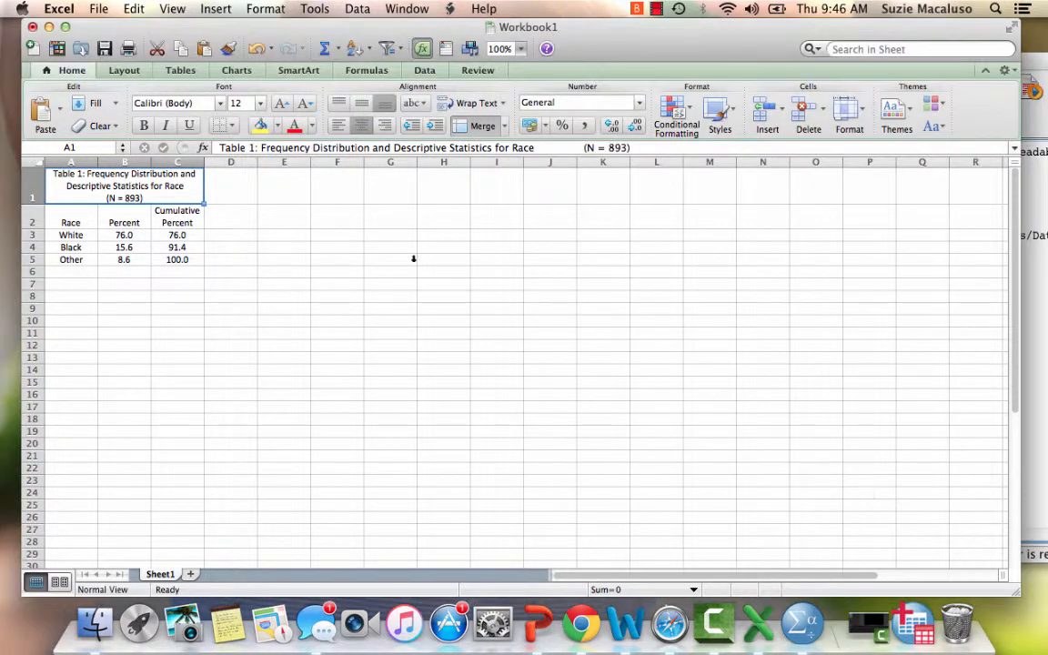
Apply all borders to the whole table, cells A1 through C5.
click(235, 128)
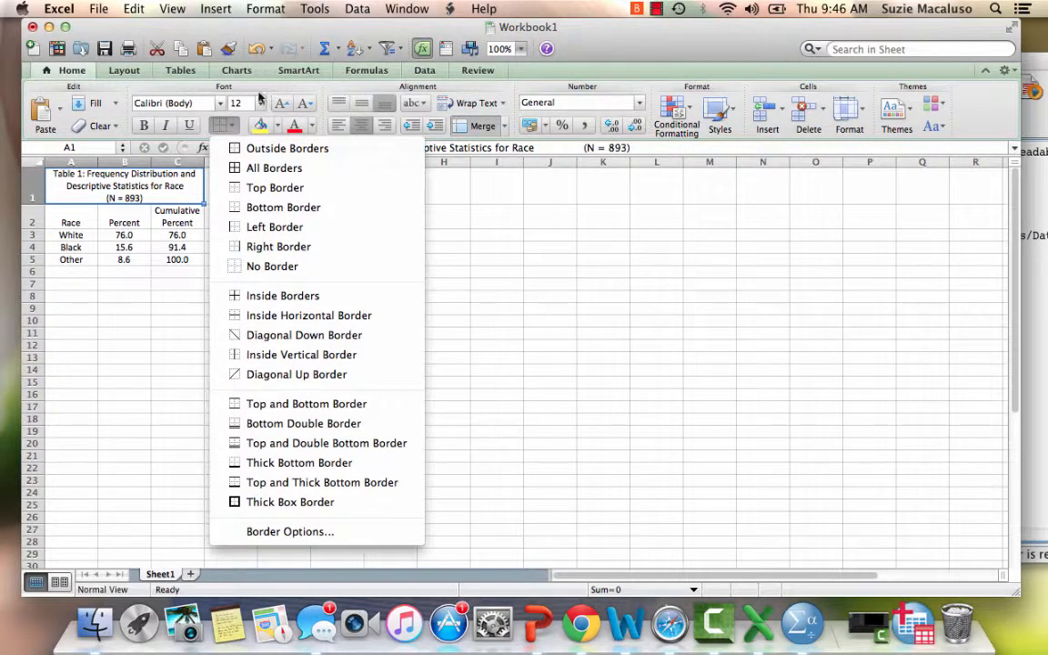
click(106, 173)
drag(106, 191, 133, 259)
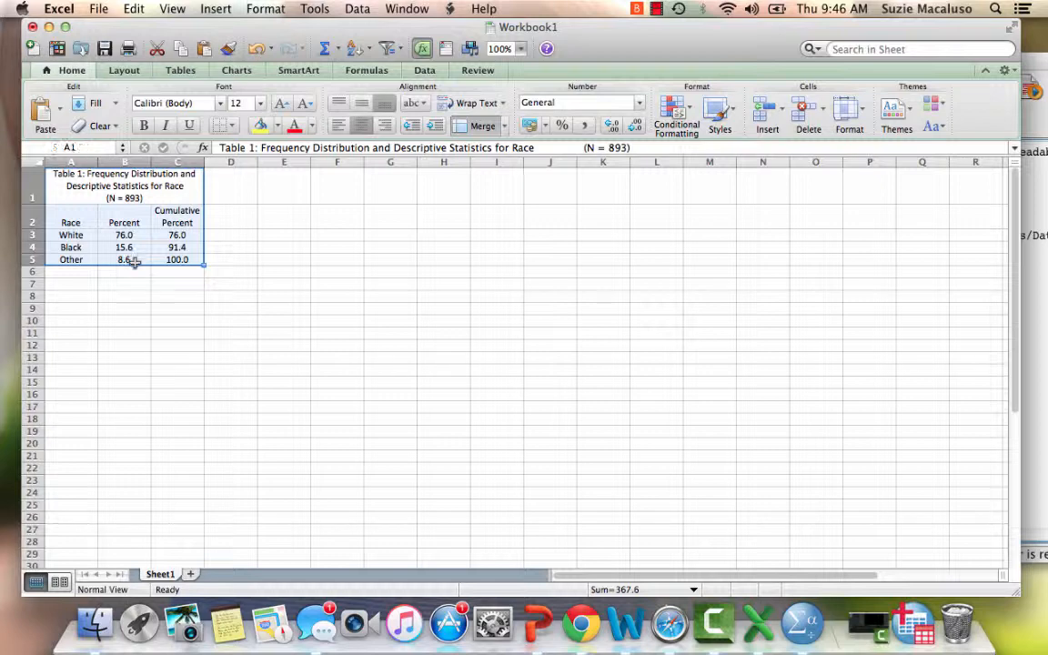
click(233, 127)
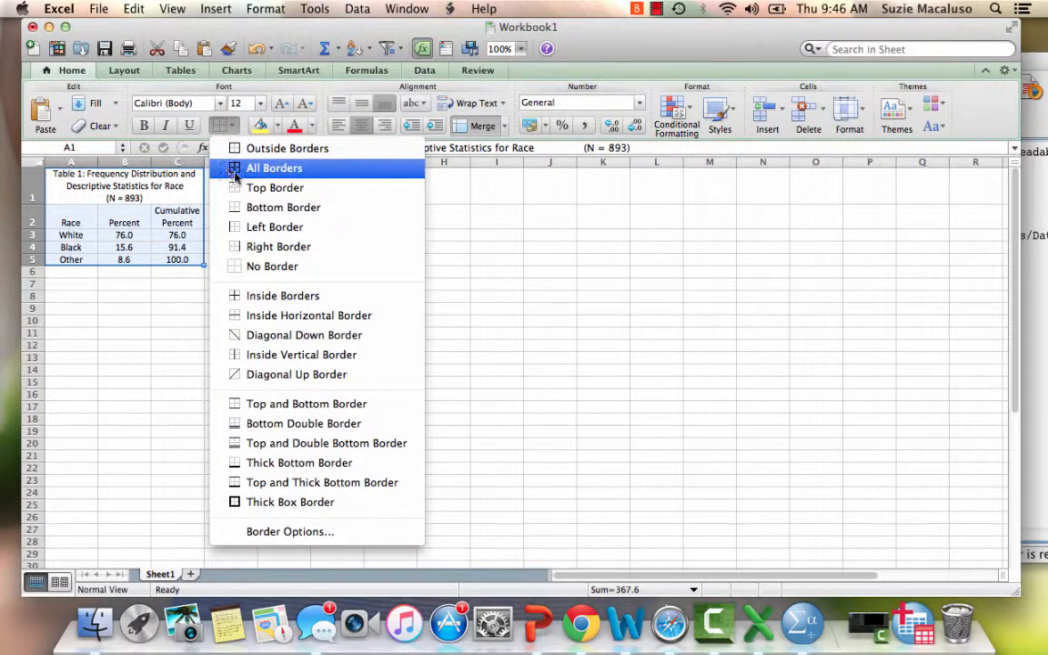
click(234, 167)
click(228, 204)
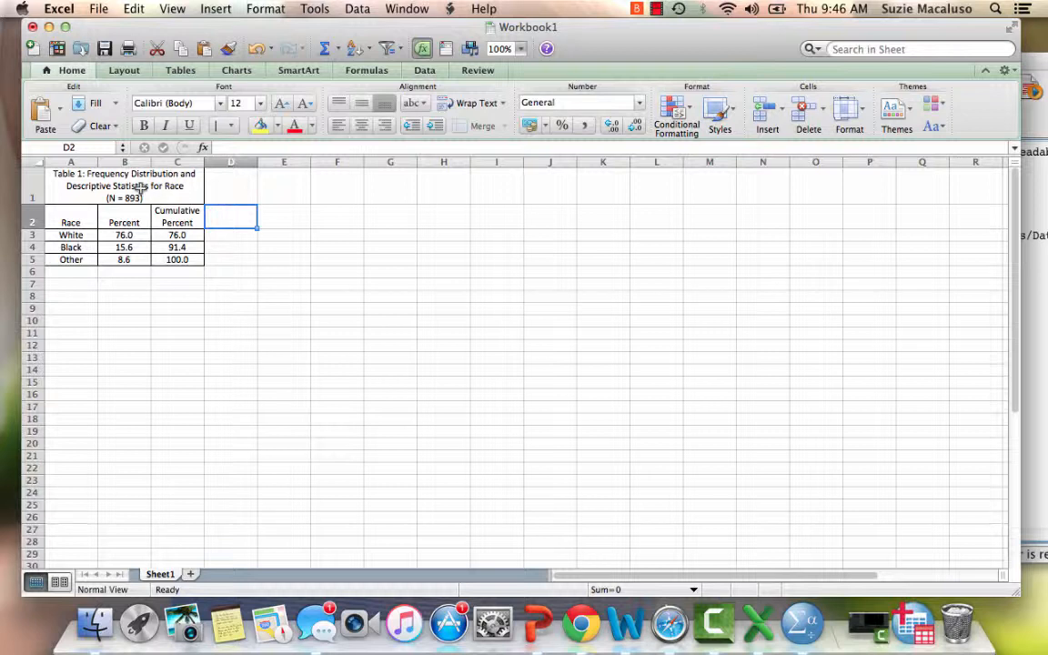
Narrow the workbook window and check the mode for race in the SPSS frequency output beside the table.
drag(139, 187, 124, 261)
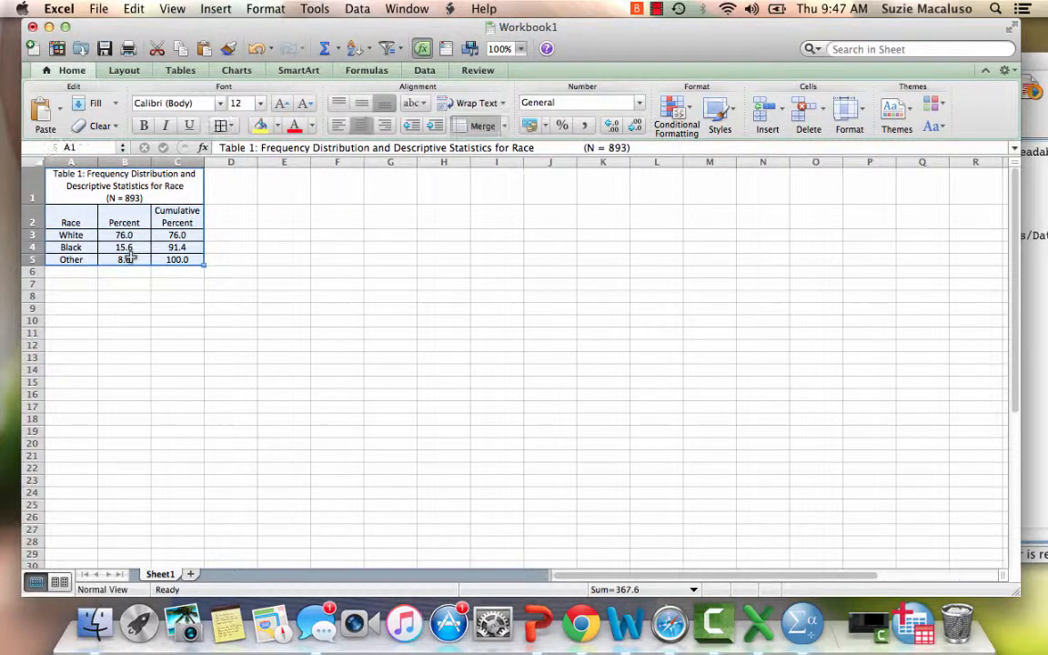
click(68, 272)
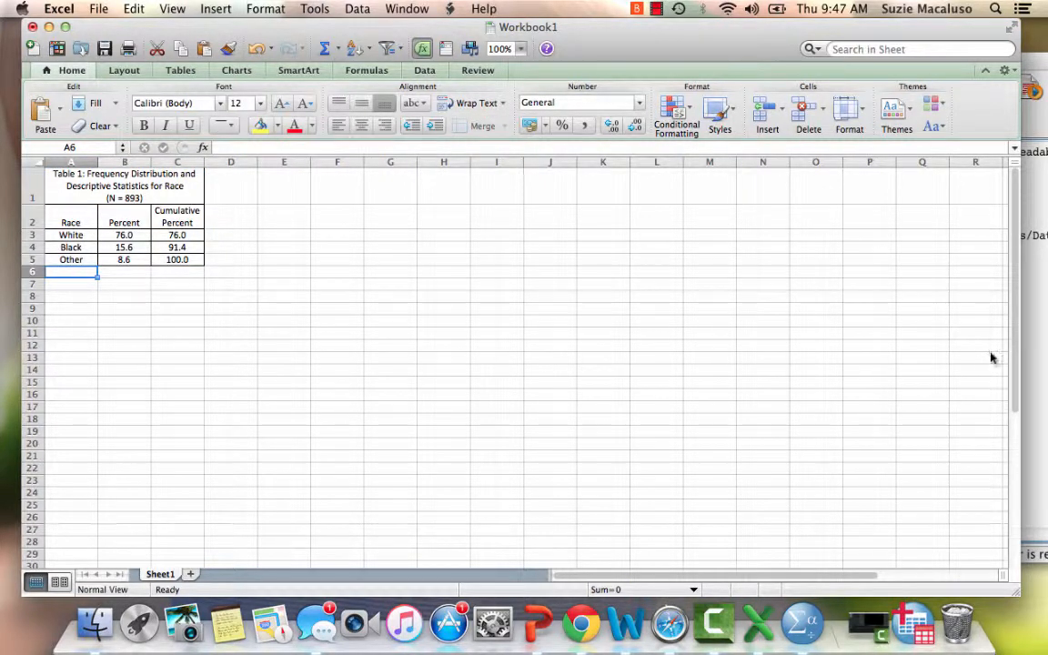
drag(1019, 325, 576, 348)
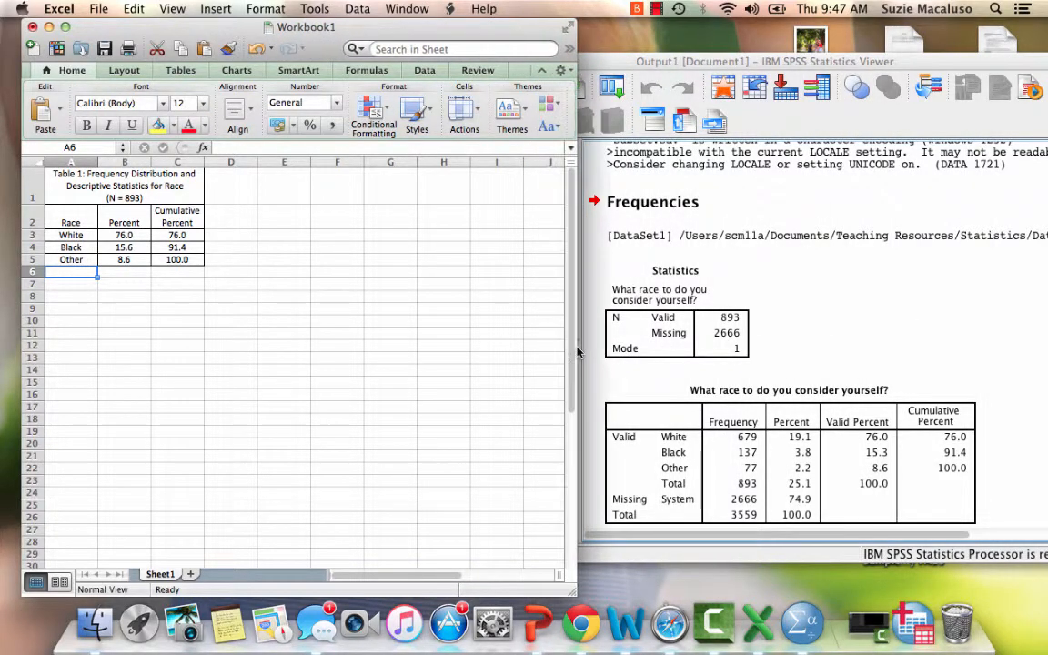
click(865, 313)
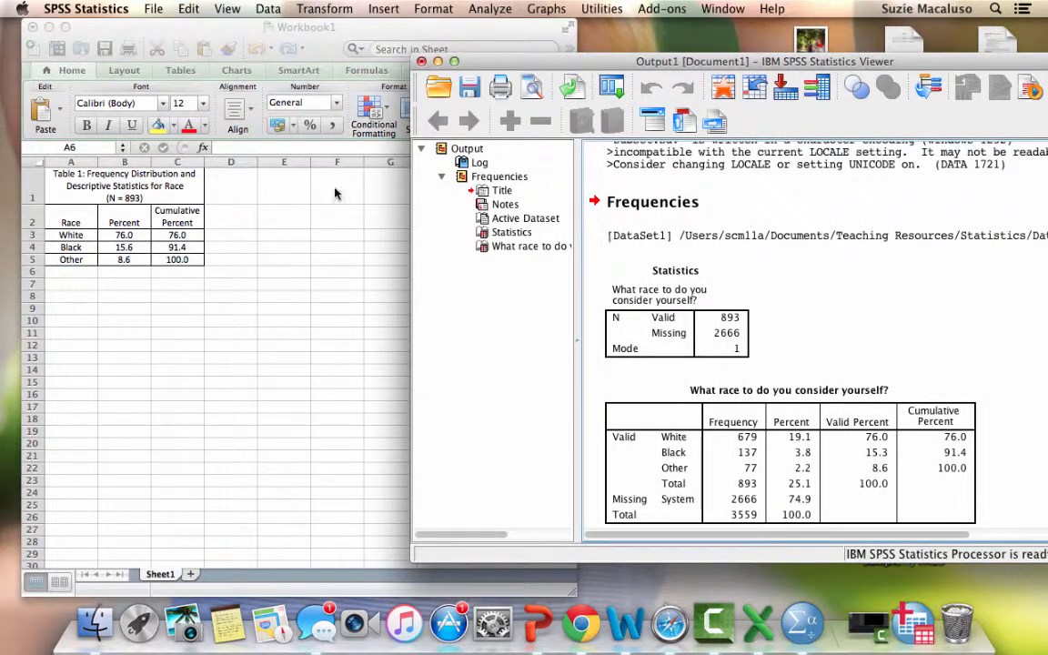
click(71, 273)
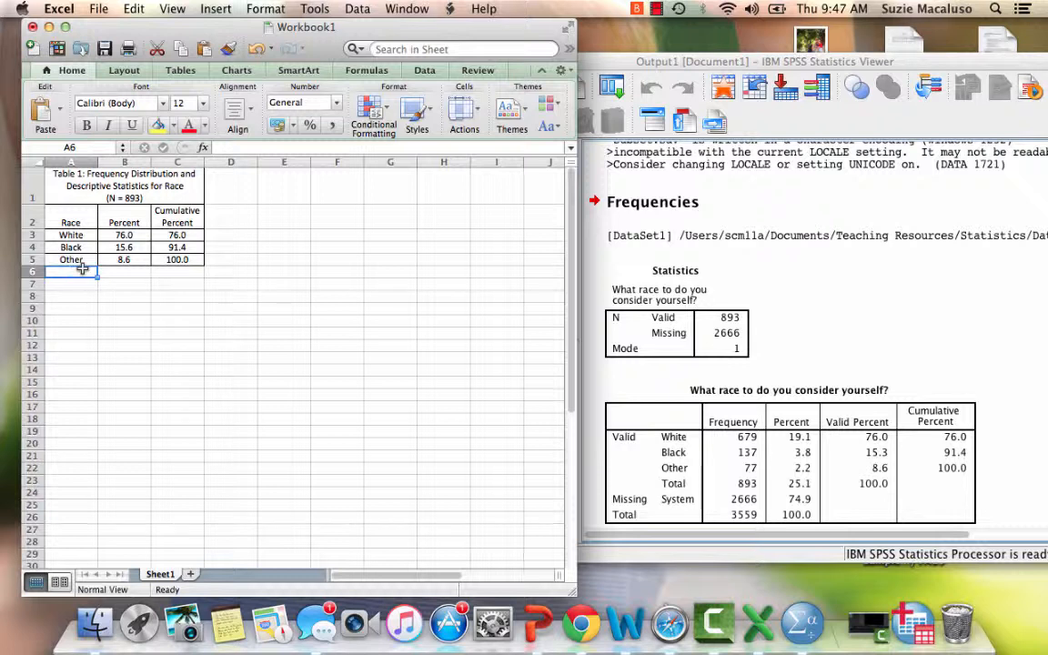
Add the footnote mark 1 after "(N = 893)" in the table title and format it as superscript.
double_click(127, 183)
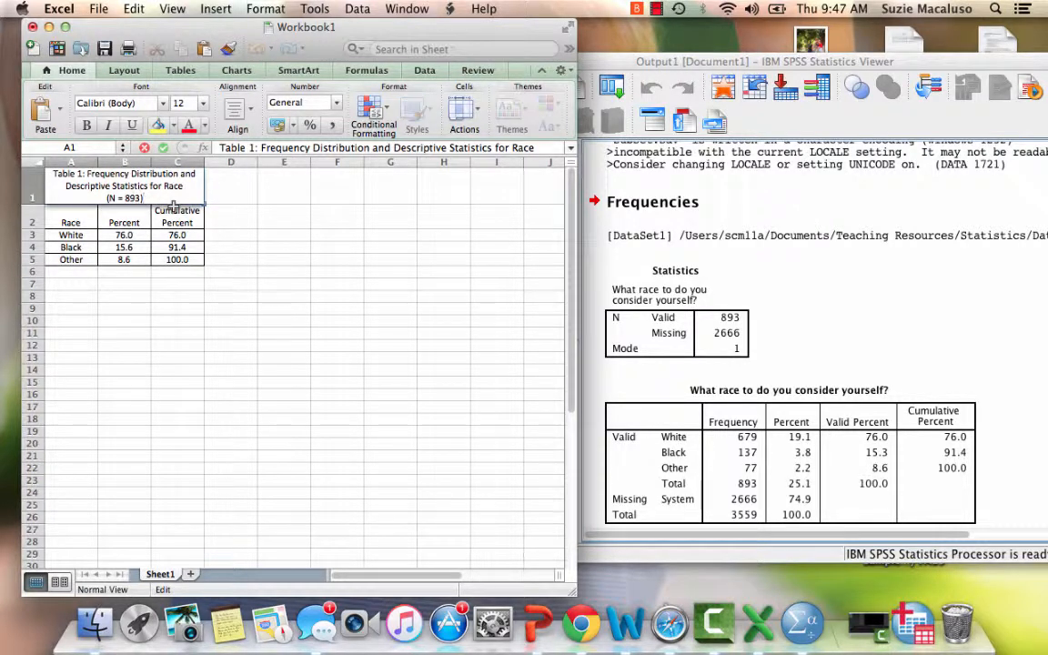
click(143, 199)
text(1)
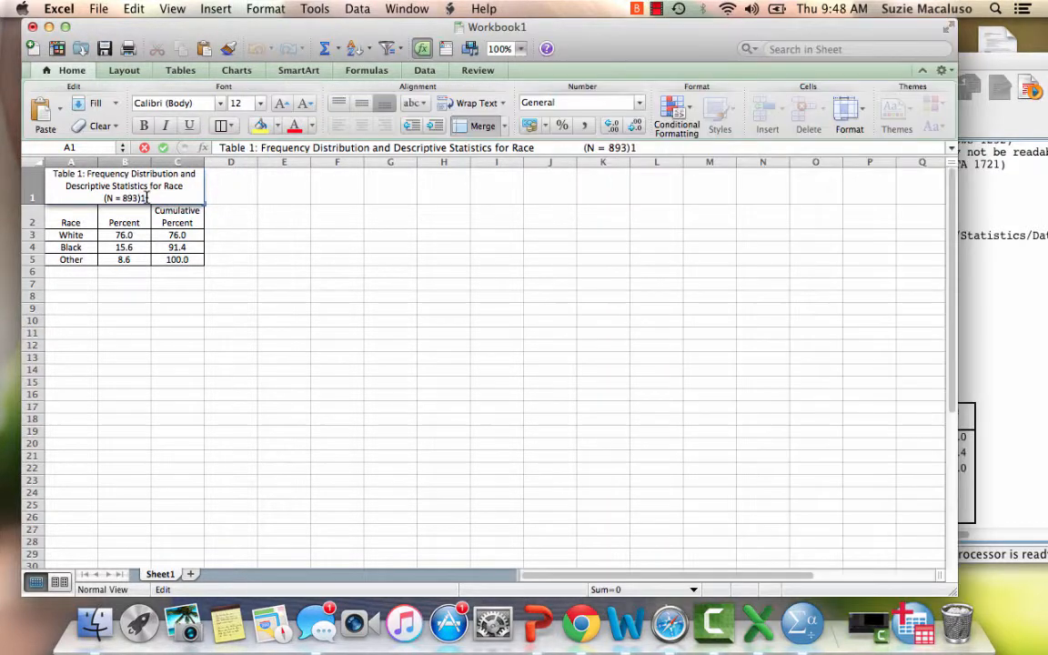
right_click(145, 198)
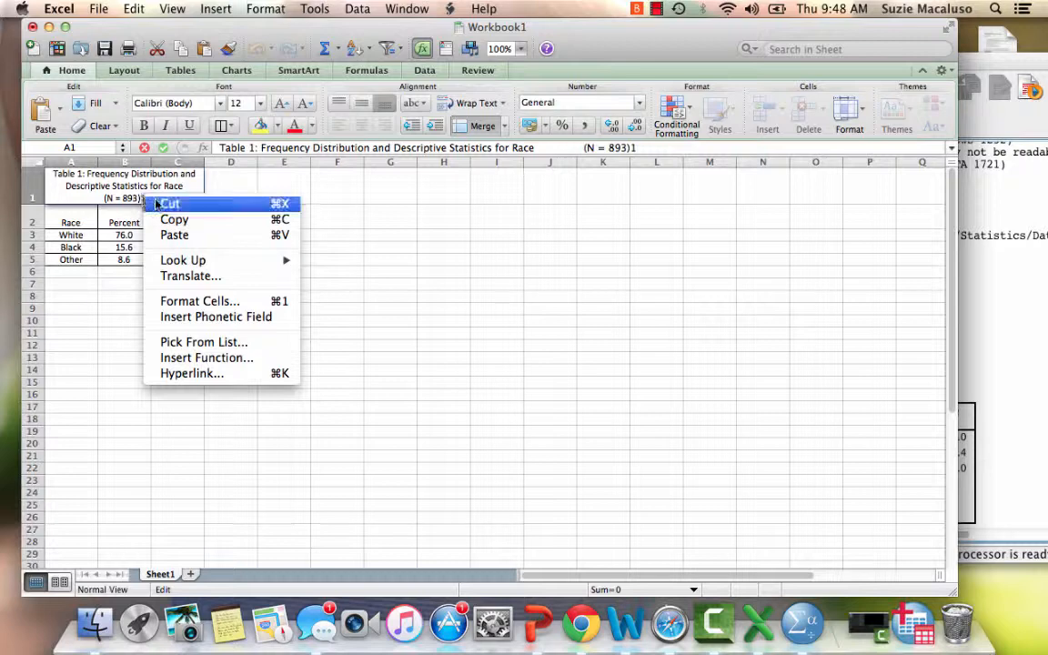
click(224, 303)
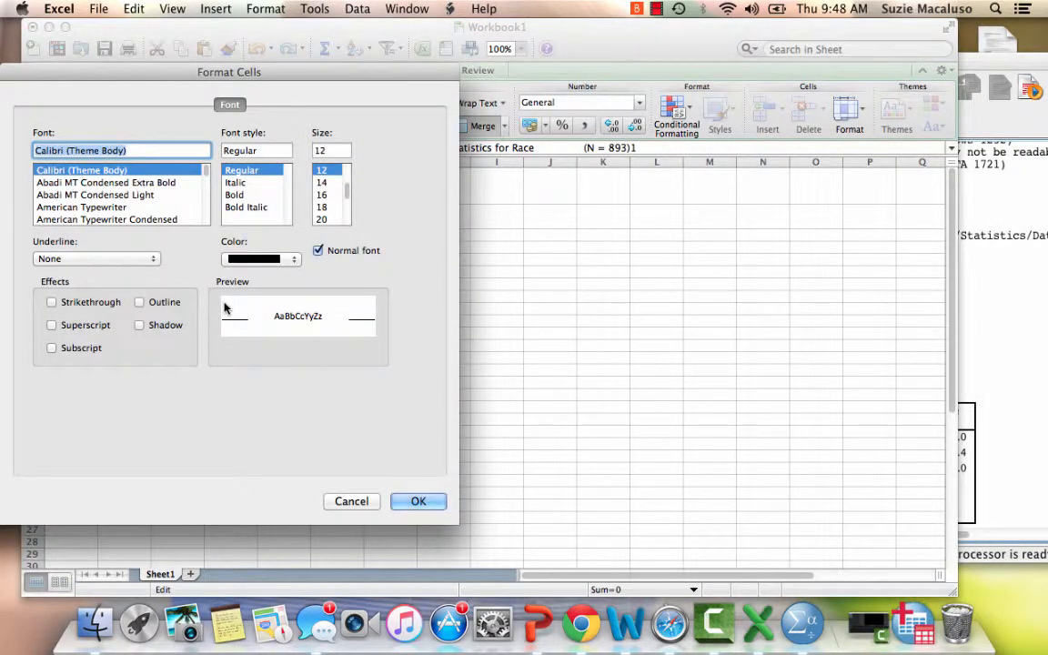
drag(287, 79, 573, 58)
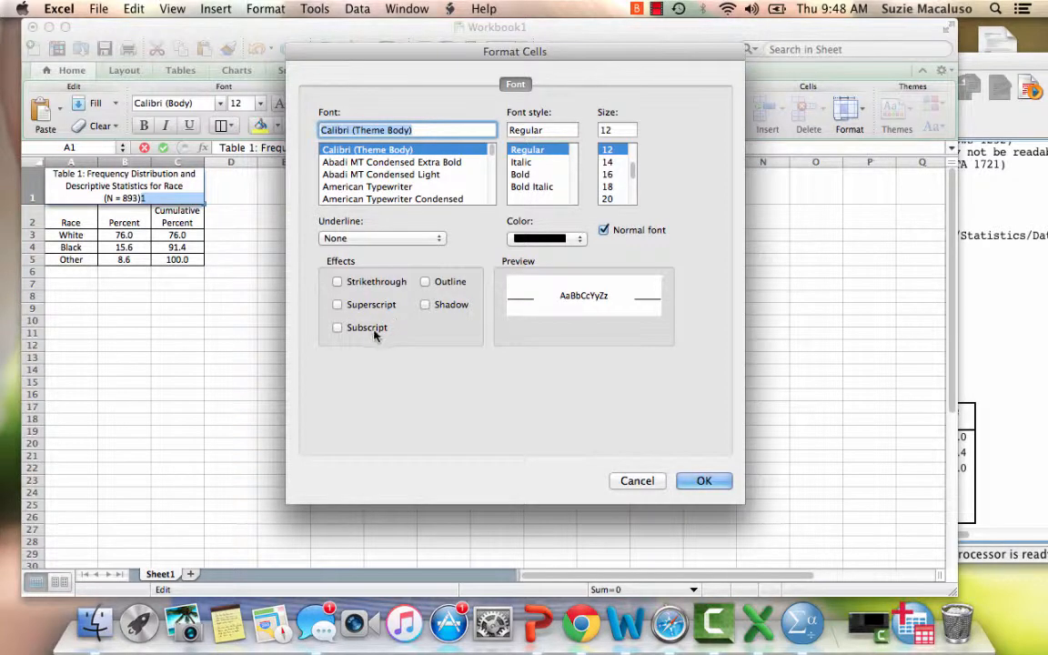
click(337, 305)
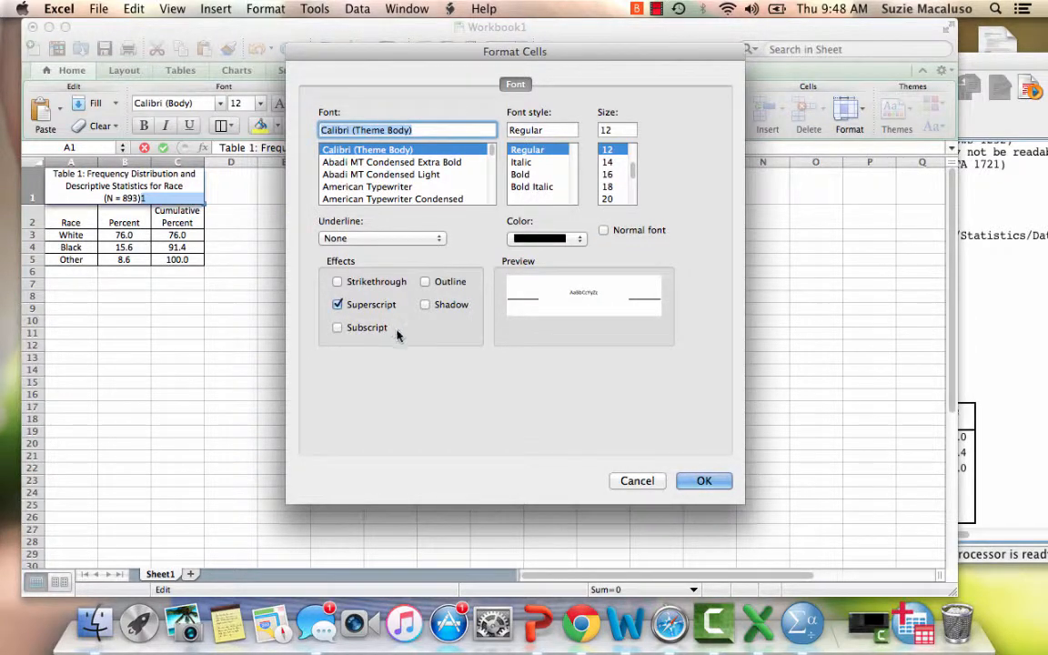
click(703, 481)
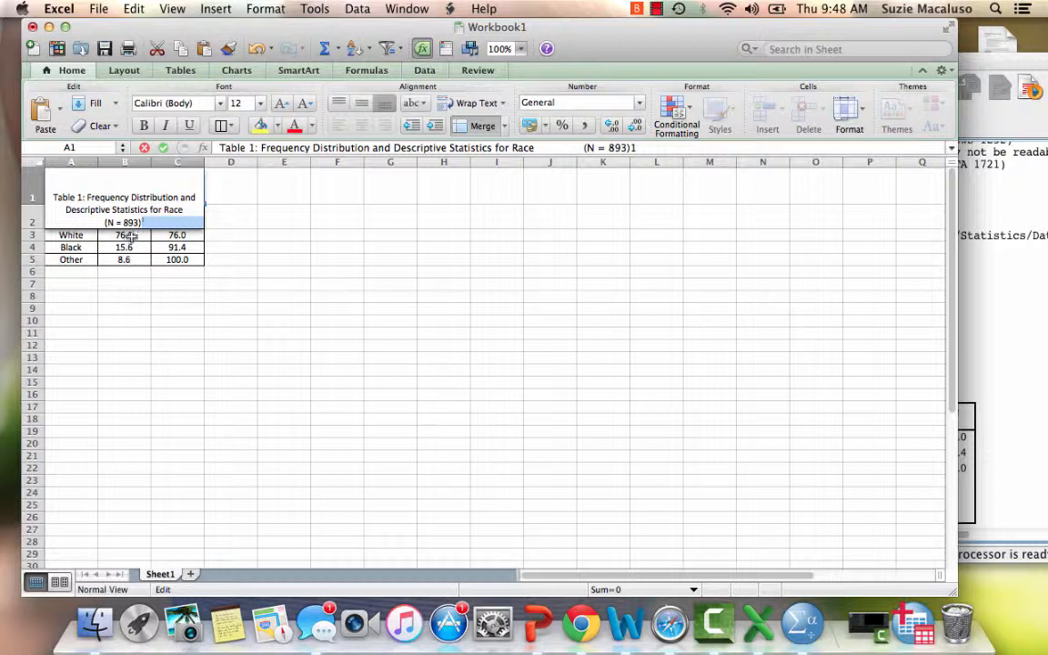
click(273, 235)
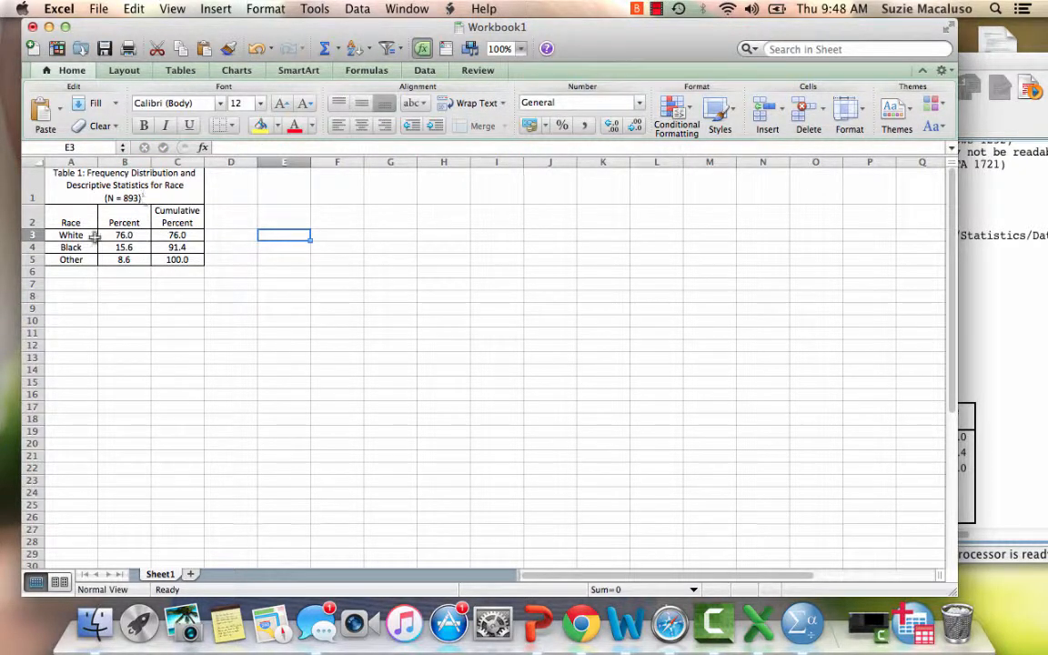
Enter the footnote "1 Mode is White" in cell A6, directly below the table.
click(69, 273)
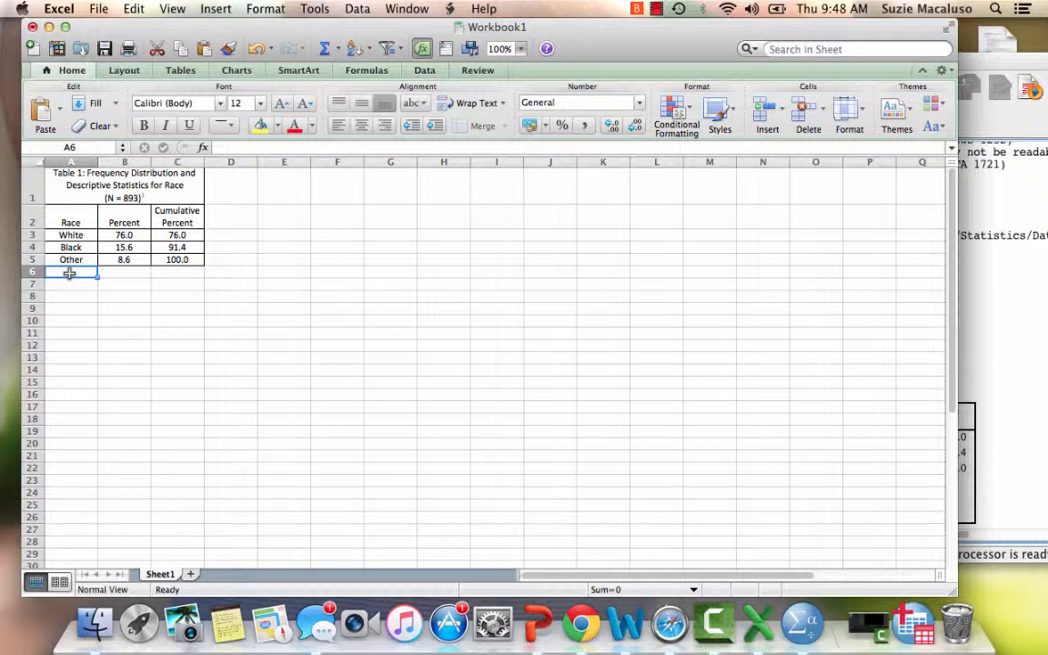
text(1)
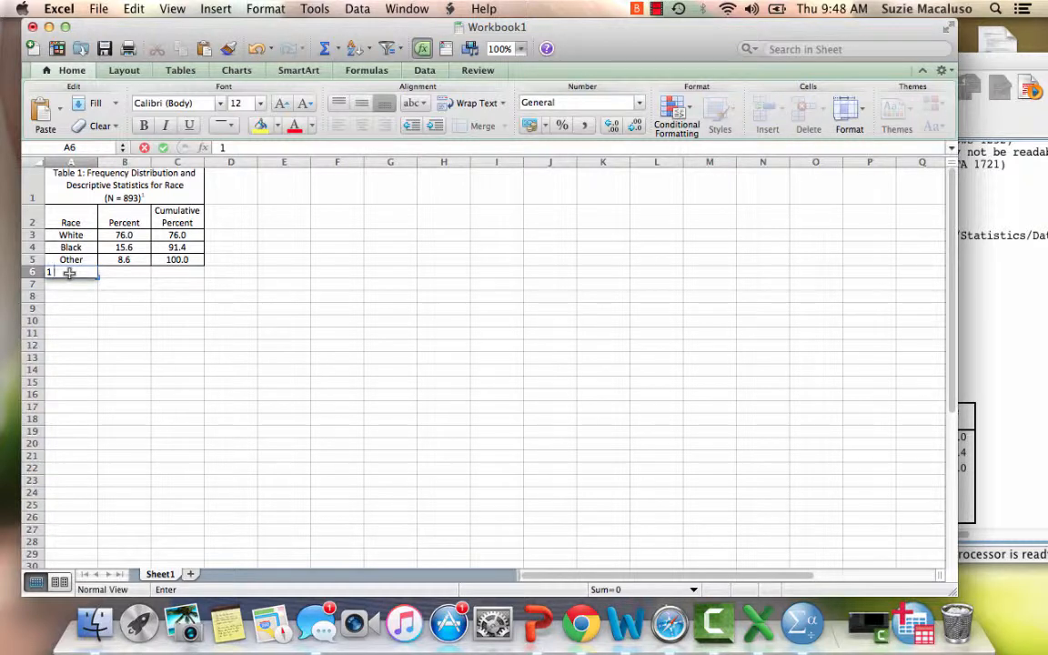
text( Mode)
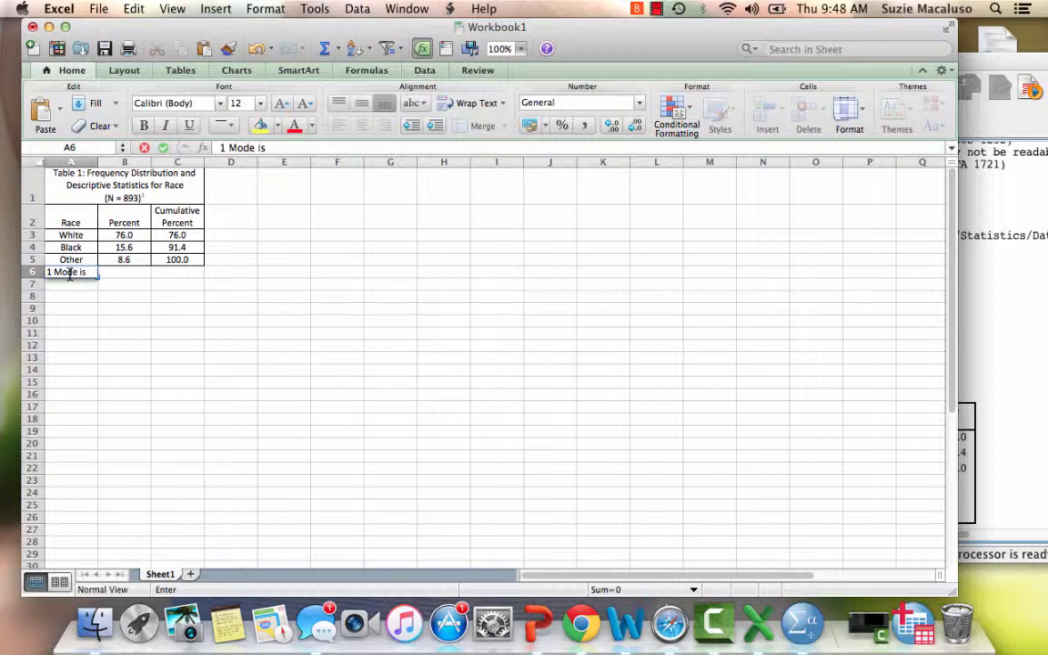
text( is White)
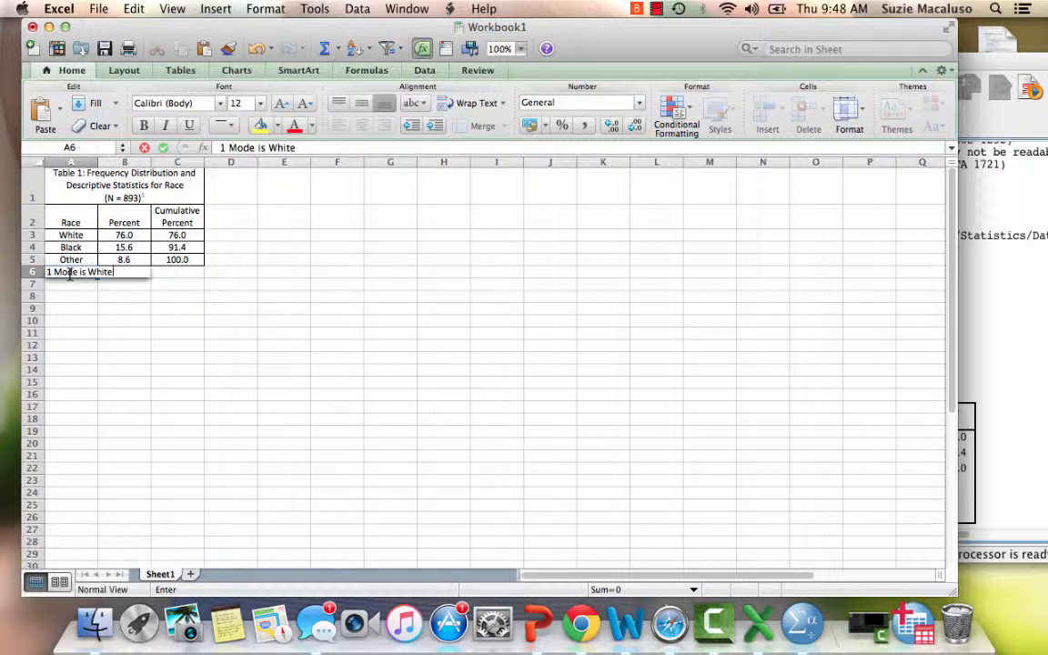
key(Return)
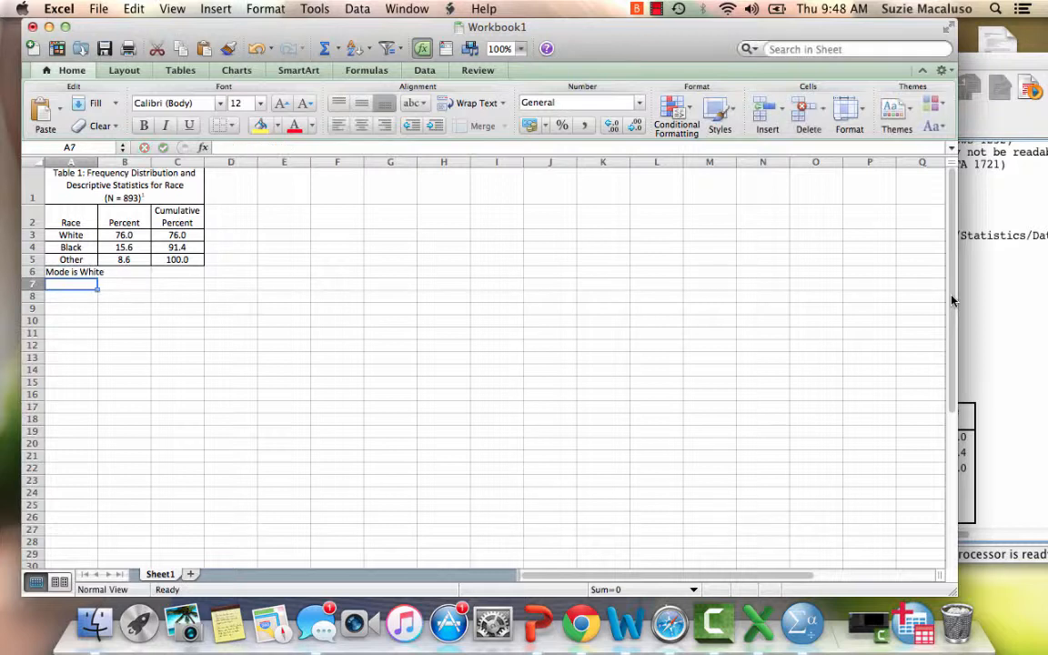
Left-align the mode footnote in cell A6.
click(79, 271)
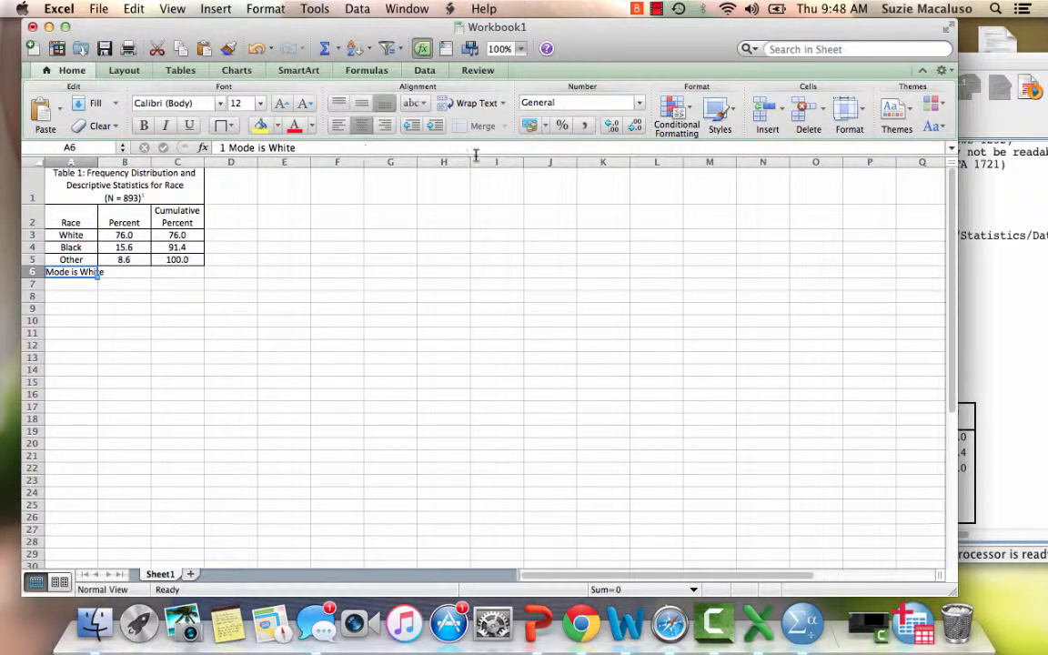
click(337, 126)
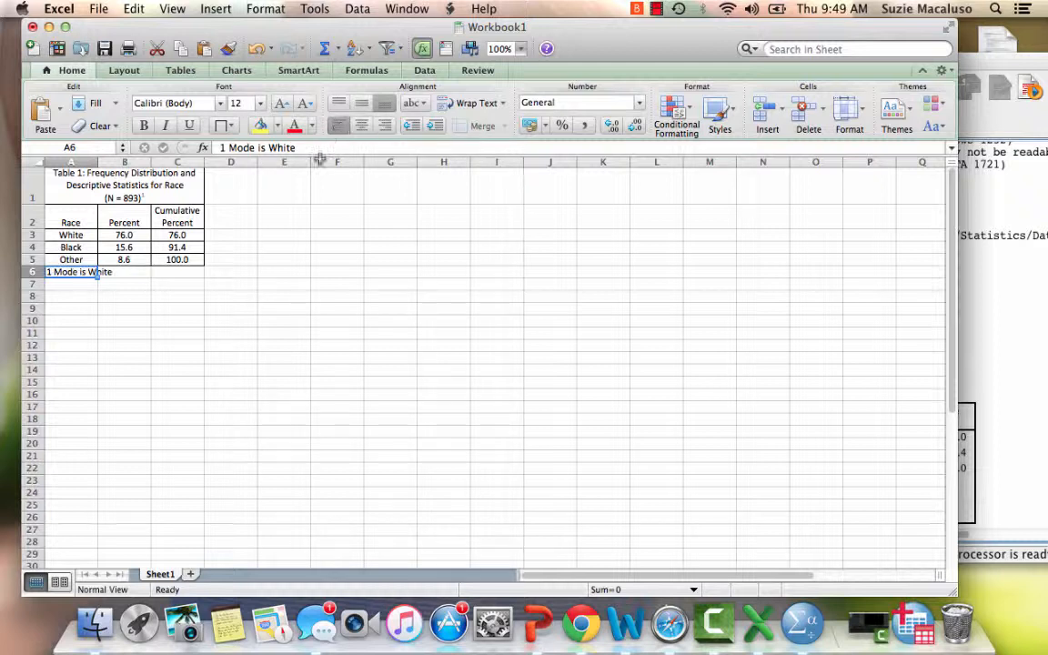
click(141, 357)
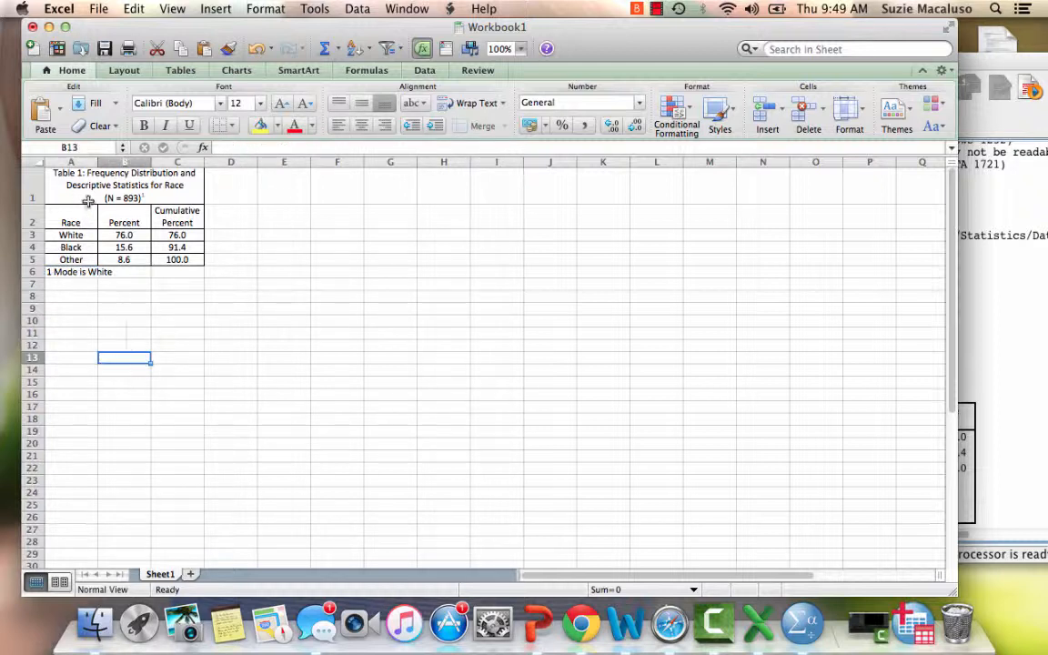
Copy the table with its footnote, cells A1 through C6, and paste it into the blank Word document.
drag(88, 200, 126, 271)
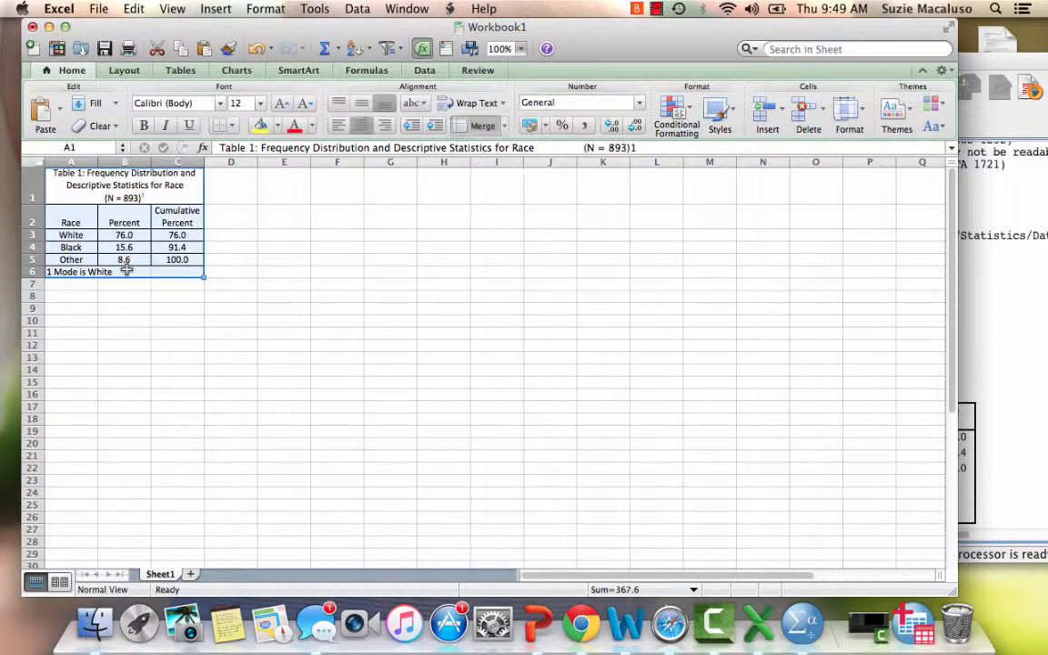
key(super+c)
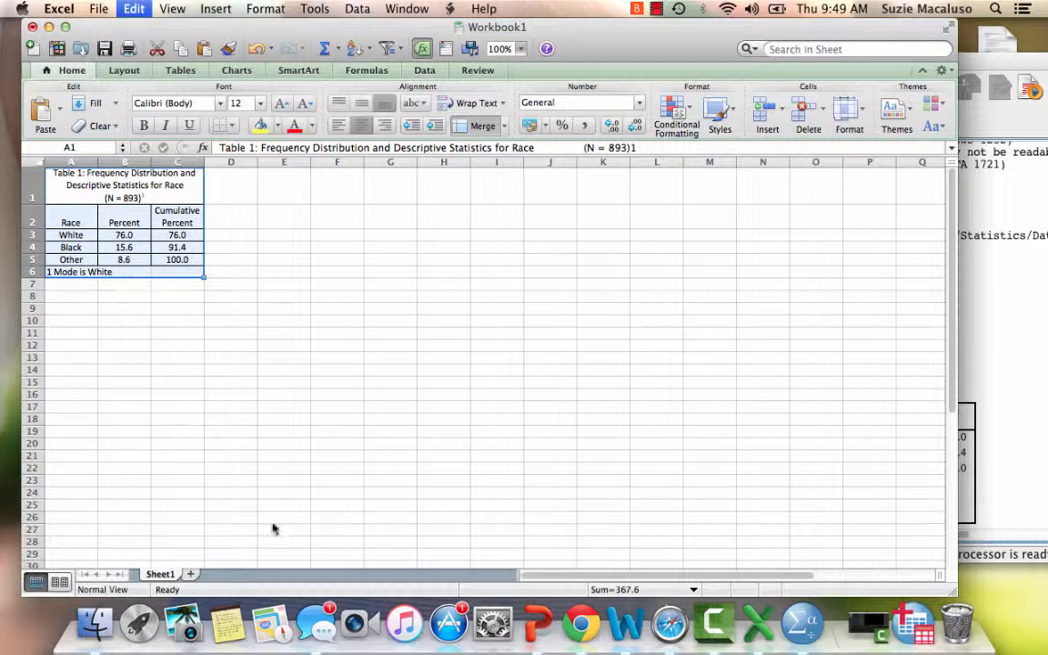
click(625, 623)
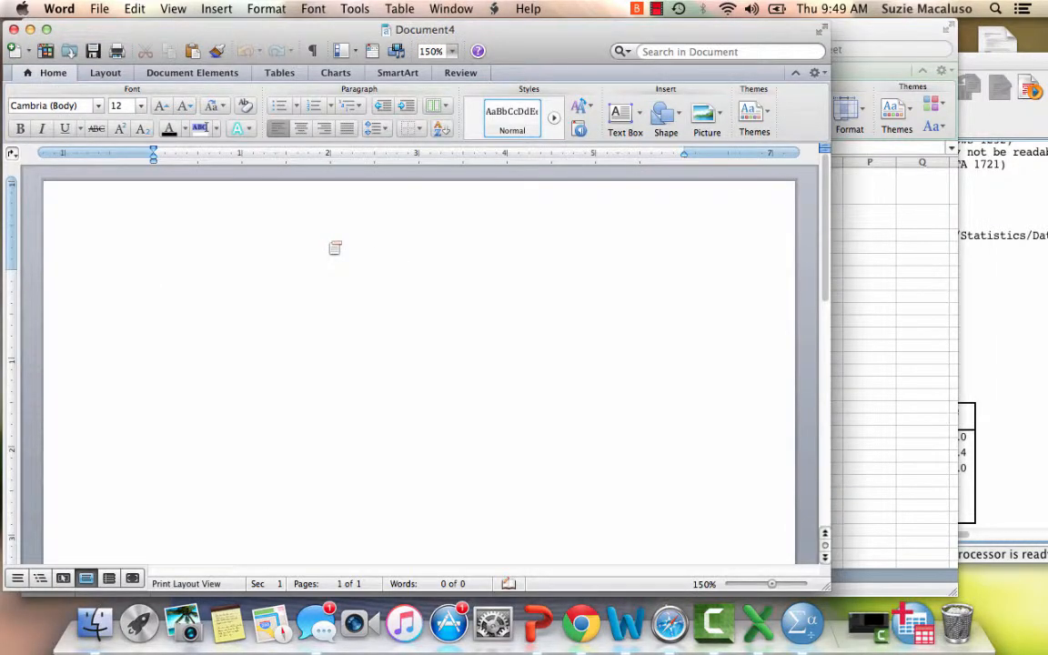
key(super+v)
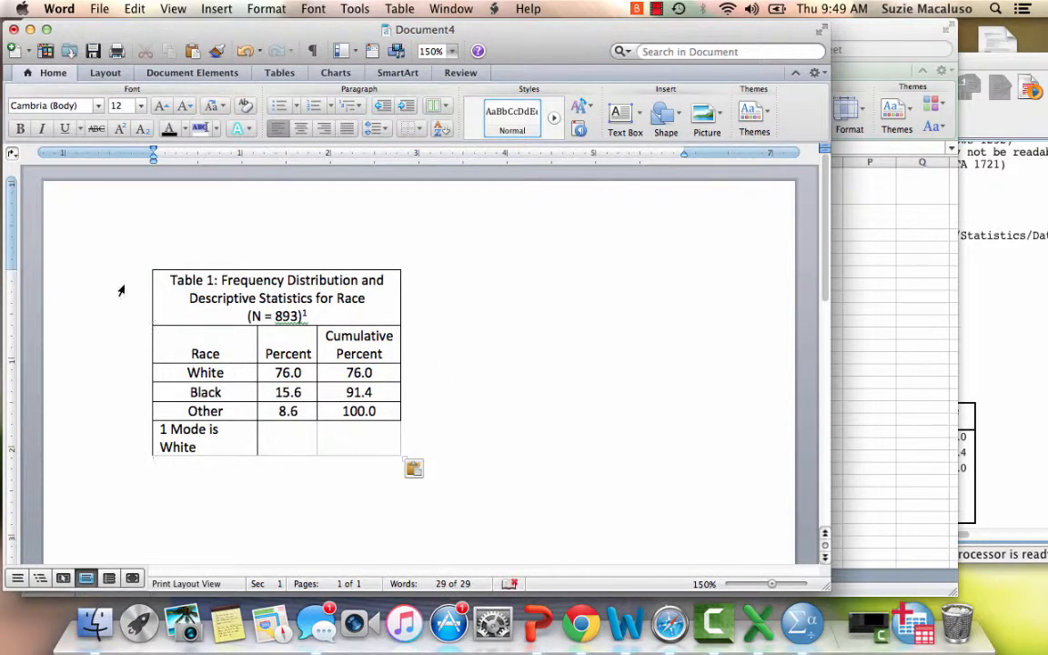
Review the pasted table in Word and compare it with the SPSS frequency output for race.
click(321, 439)
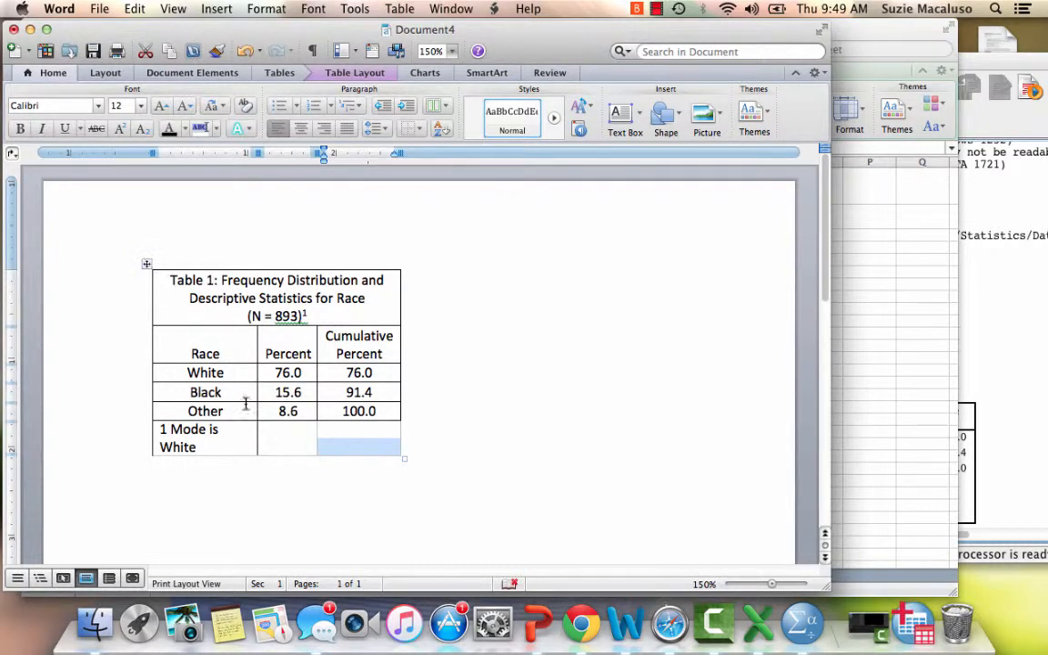
drag(199, 447, 177, 294)
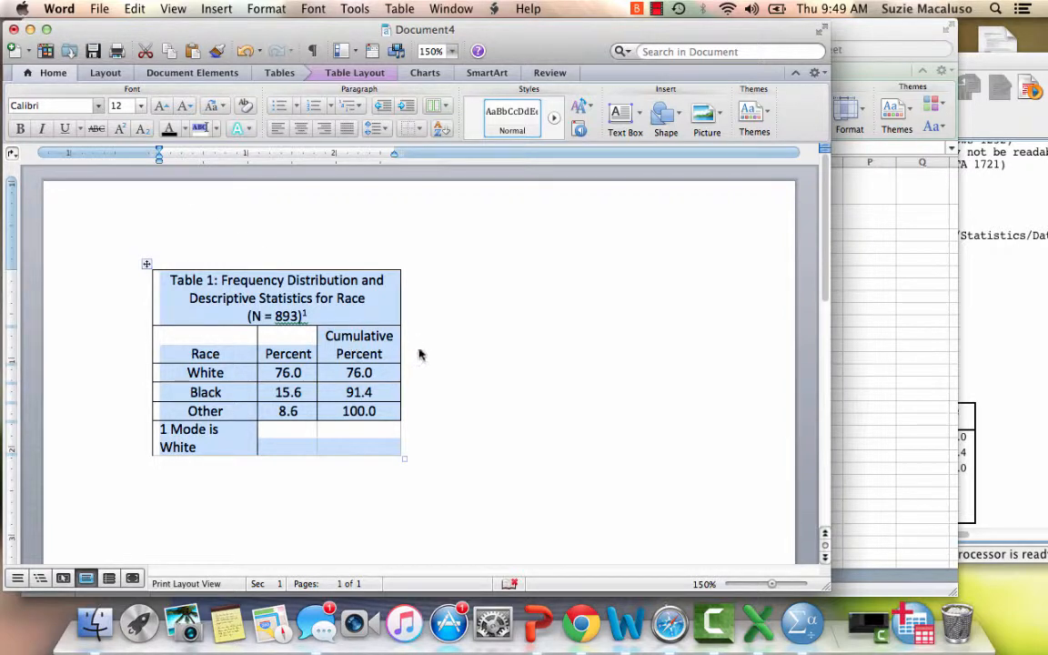
click(296, 449)
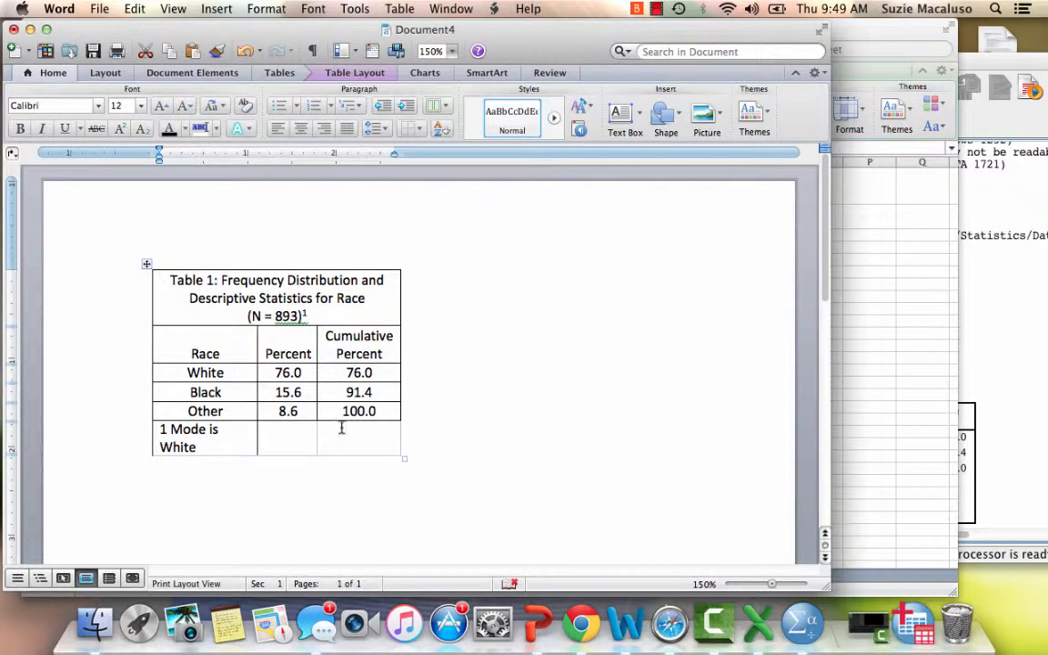
key(Down)
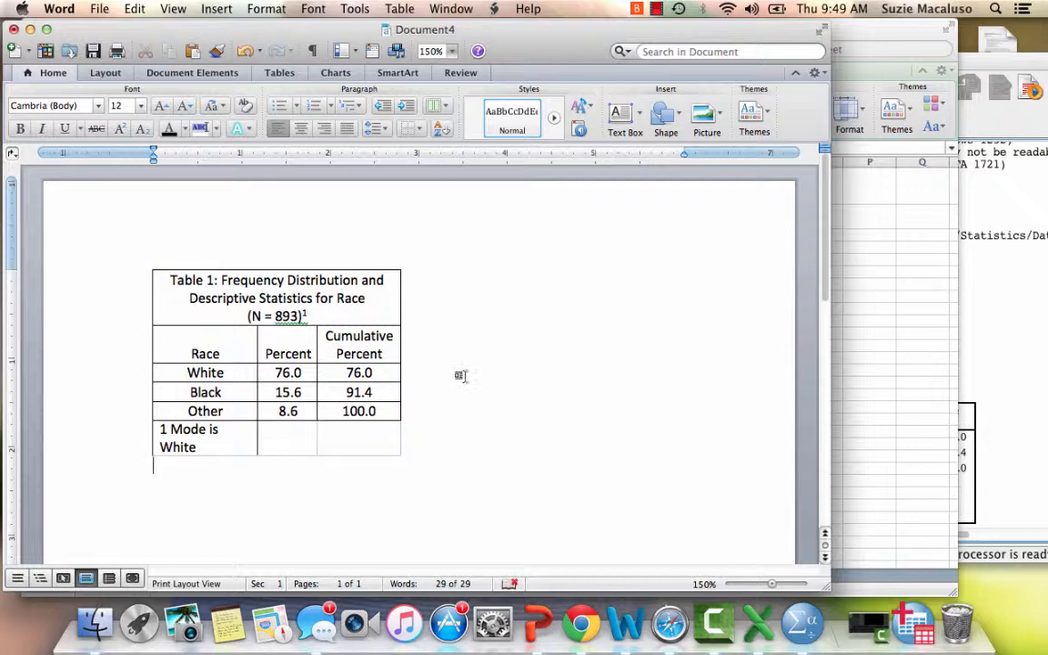
click(971, 327)
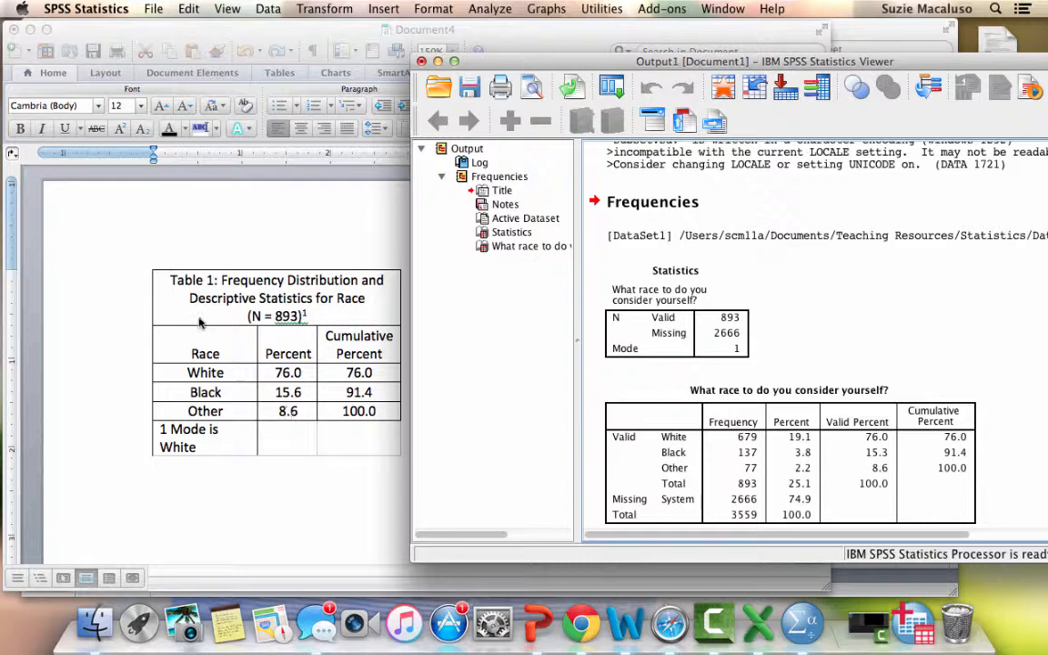
click(327, 502)
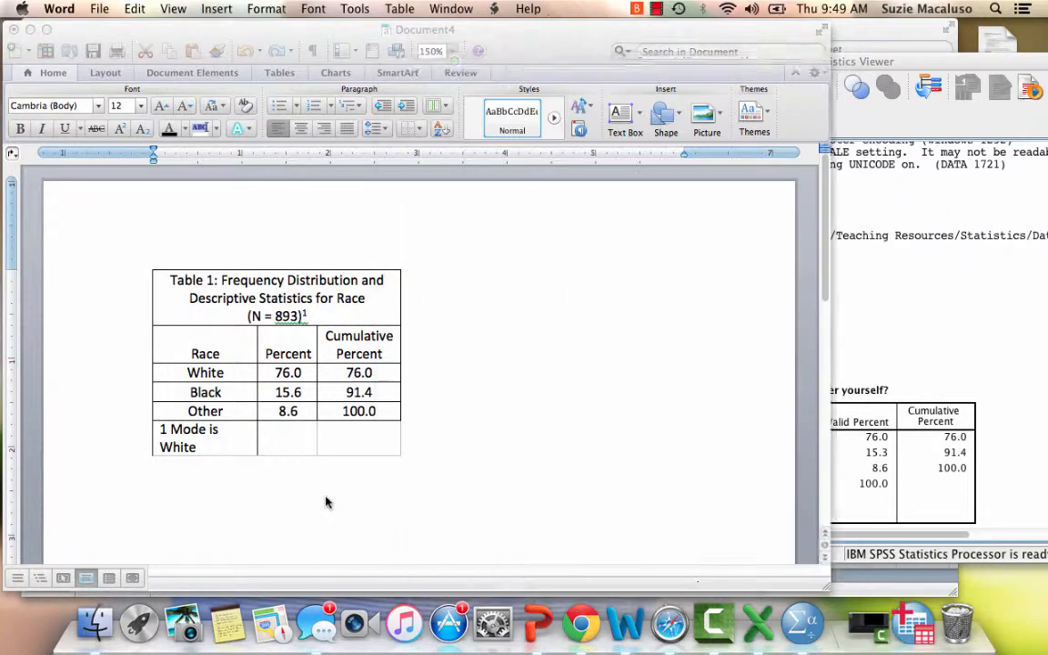